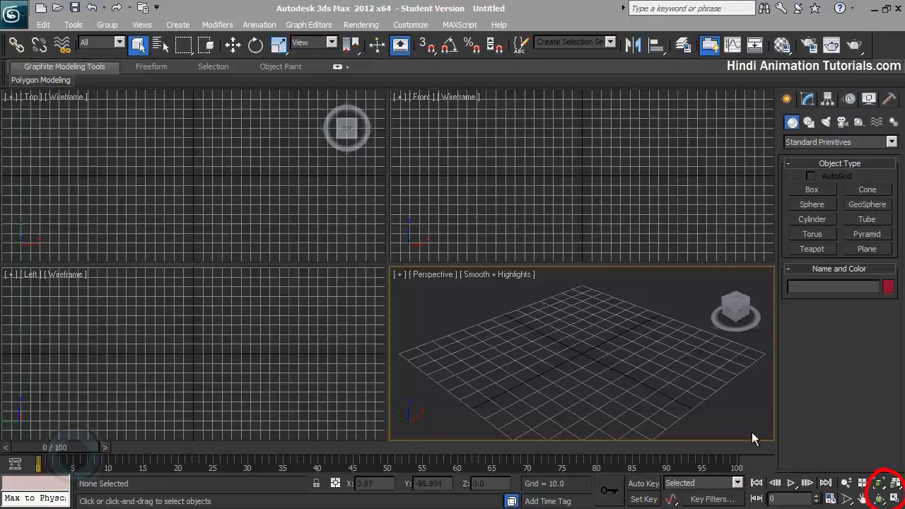
Step: Maximize the Perspective viewport and practise panning, zooming and orbiting around the grid
{"action": "left_click", "coordinate": [895, 499]}
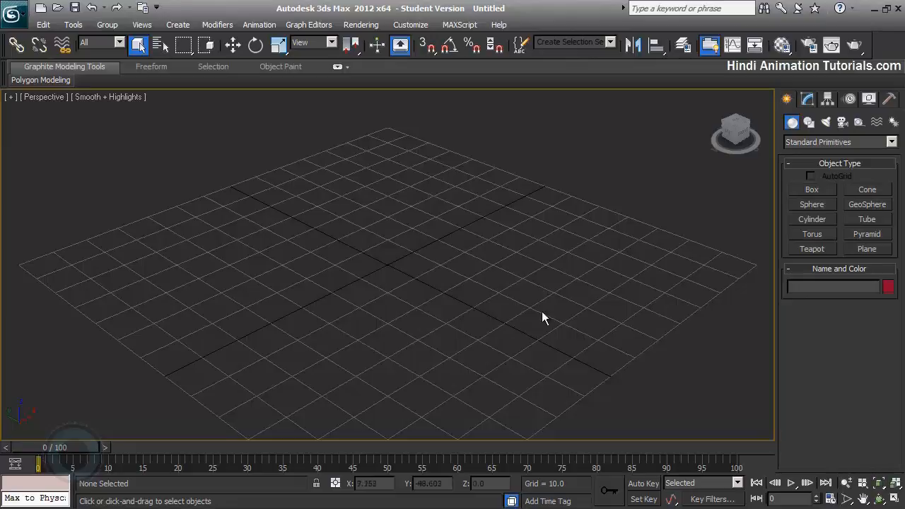
{"action": "middle_click_drag", "start_coordinate": [349, 186], "coordinate": [355, 156]}
{"action": "scroll", "coordinate": [386, 196], "scroll_direction": "down", "scroll_amount": 5}
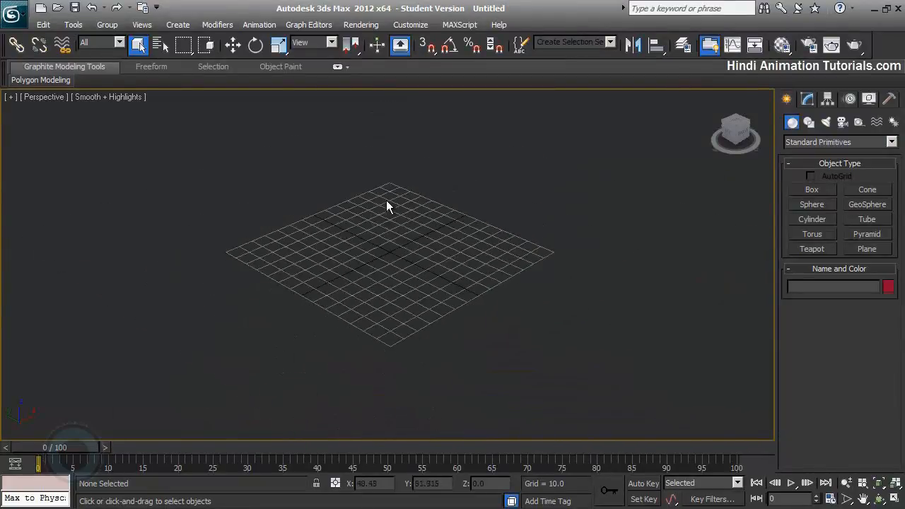
{"action": "scroll", "coordinate": [387, 201], "scroll_direction": "up", "scroll_amount": 5}
{"action": "scroll", "coordinate": [387, 202], "scroll_direction": "down", "scroll_amount": 5}
{"action": "scroll", "coordinate": [387, 202], "scroll_direction": "up", "scroll_amount": 5}
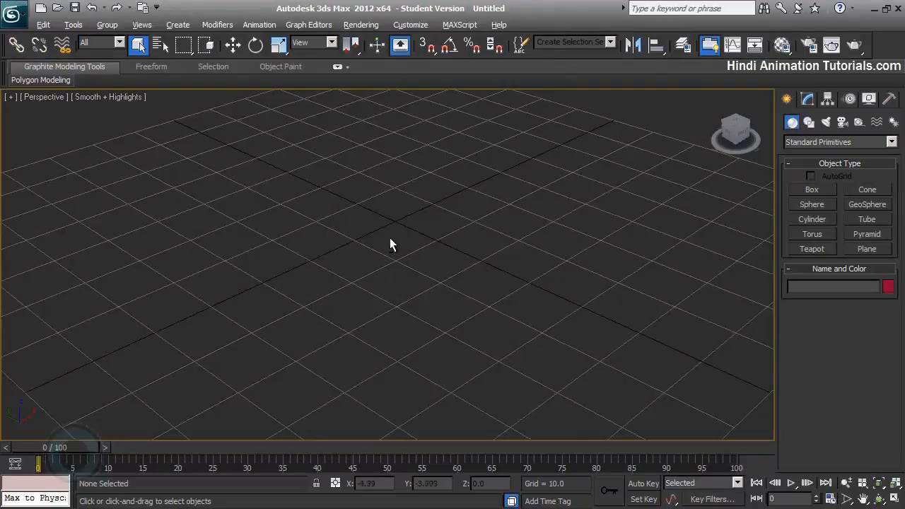
{"action": "middle_click_drag", "start_coordinate": [292, 246], "coordinate": [401, 254], "text": "alt"}
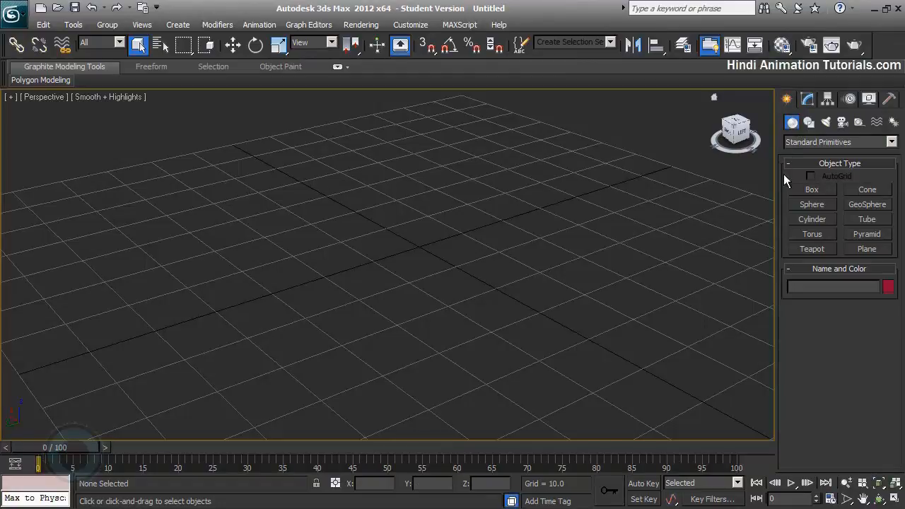
Step: Create a box about 20 long, 20 wide and 16 high at the grid's centre and convert it to an Editable Poly
{"action": "left_click", "coordinate": [818, 188]}
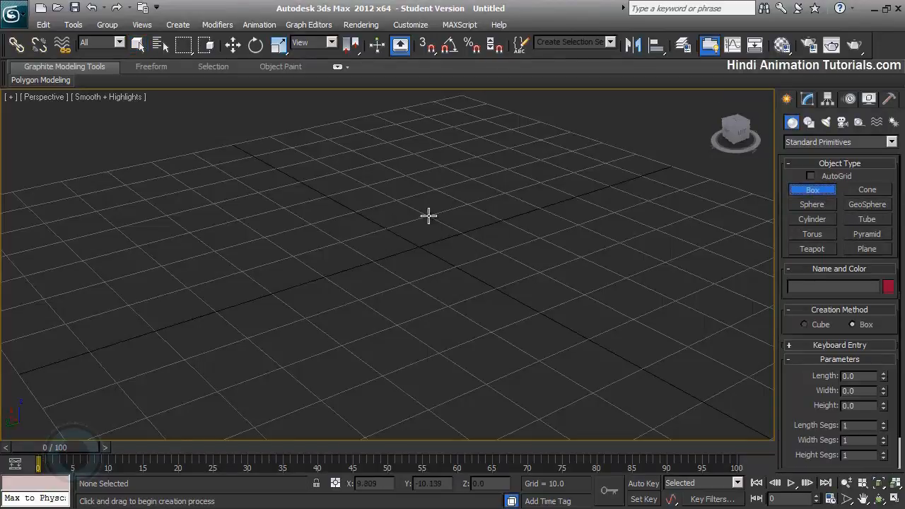
{"action": "left_click_drag", "start_coordinate": [429, 216], "coordinate": [410, 281]}
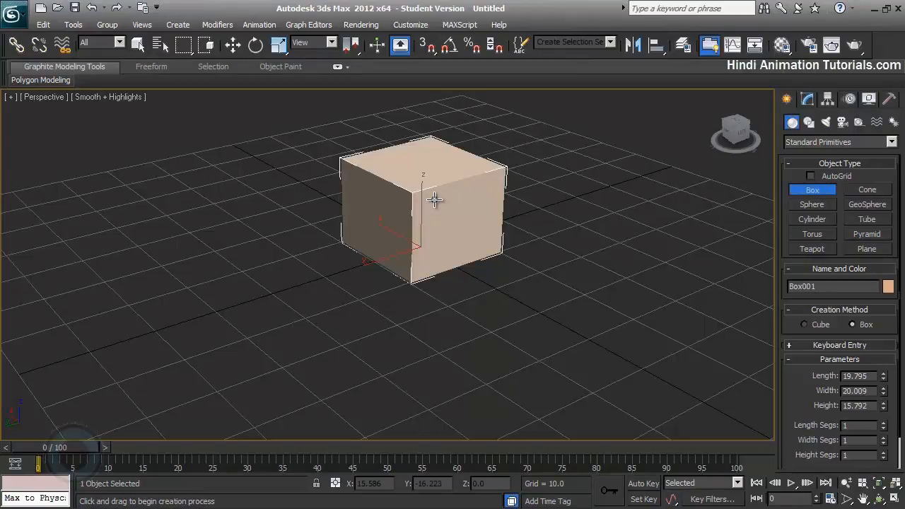
{"action": "left_click", "coordinate": [807, 99]}
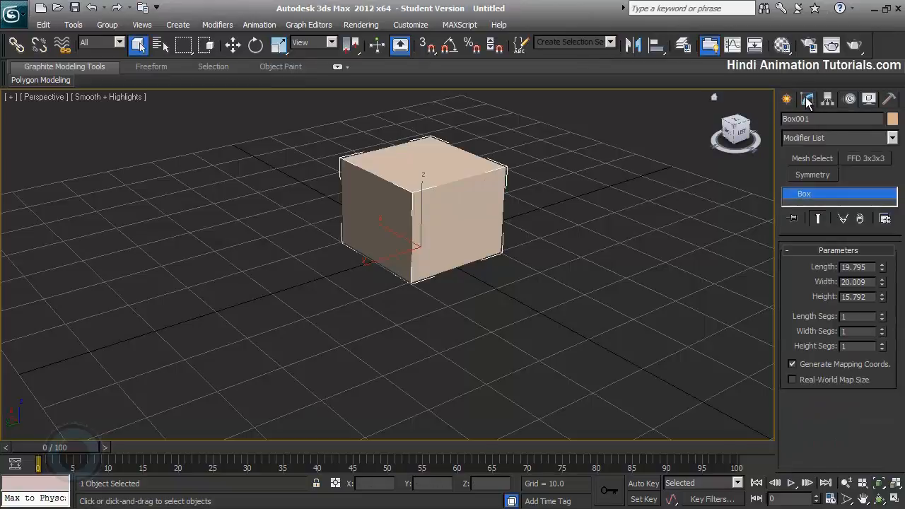
{"action": "right_click", "coordinate": [813, 196]}
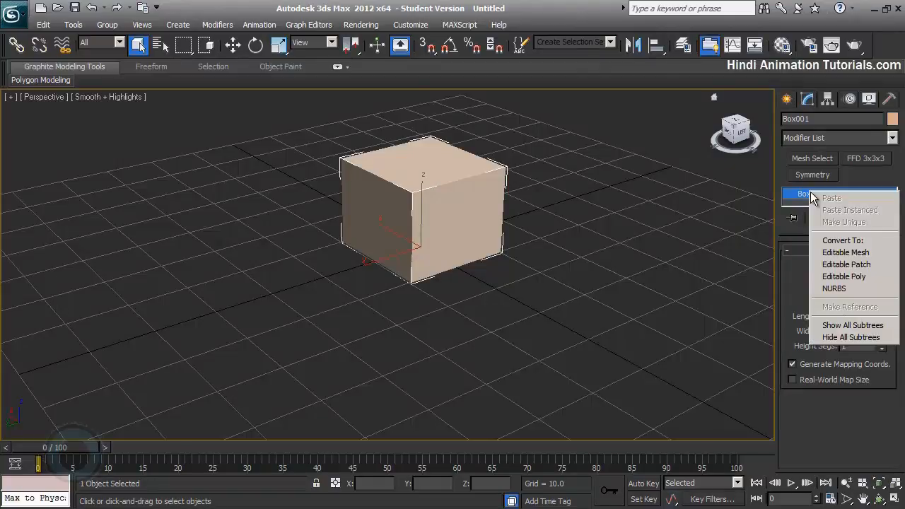
{"action": "left_click", "coordinate": [854, 277]}
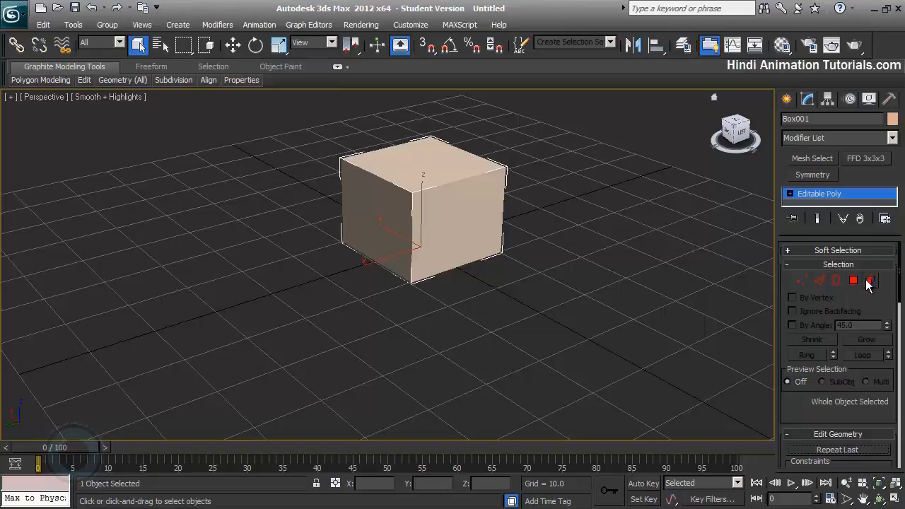
Step: Step through the Vertex, Edge, Border, Polygon and Element sub-object levels of the box
{"action": "key", "text": "1"}
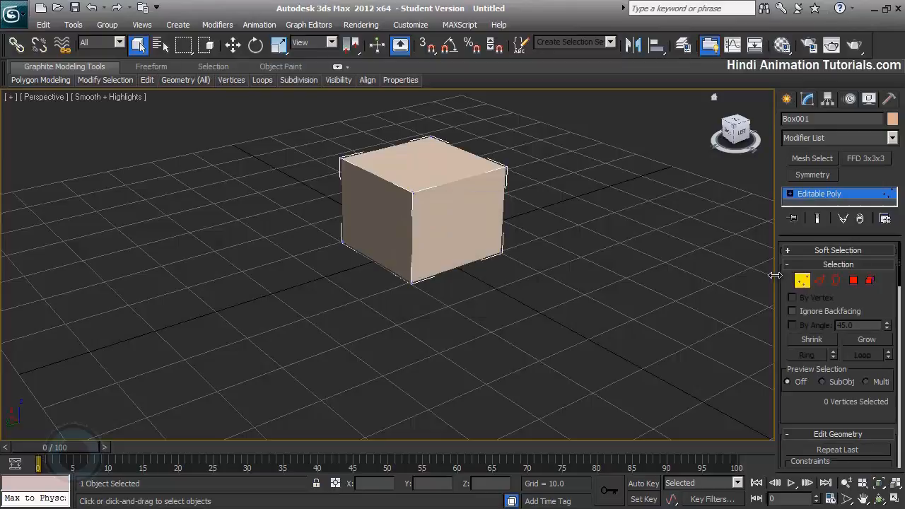
{"action": "key", "text": "2"}
{"action": "key", "text": "3"}
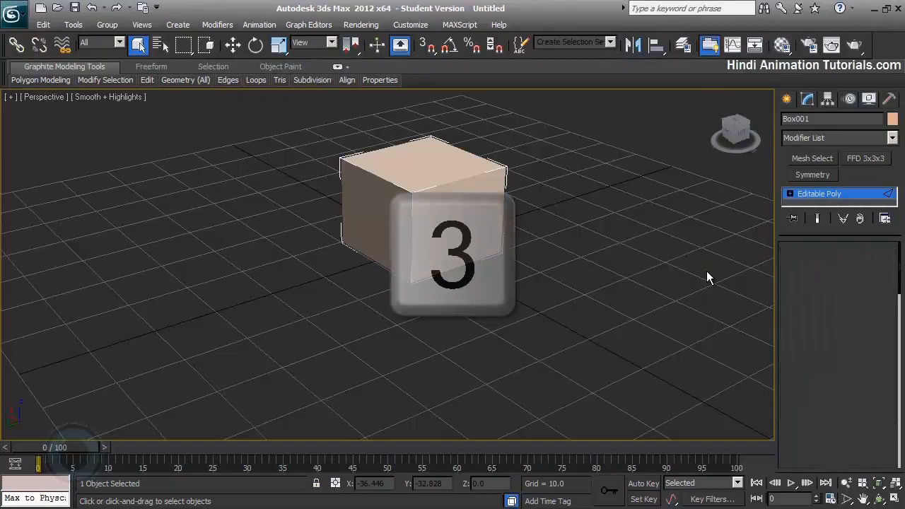
{"action": "key", "text": "4"}
{"action": "key", "text": "5"}
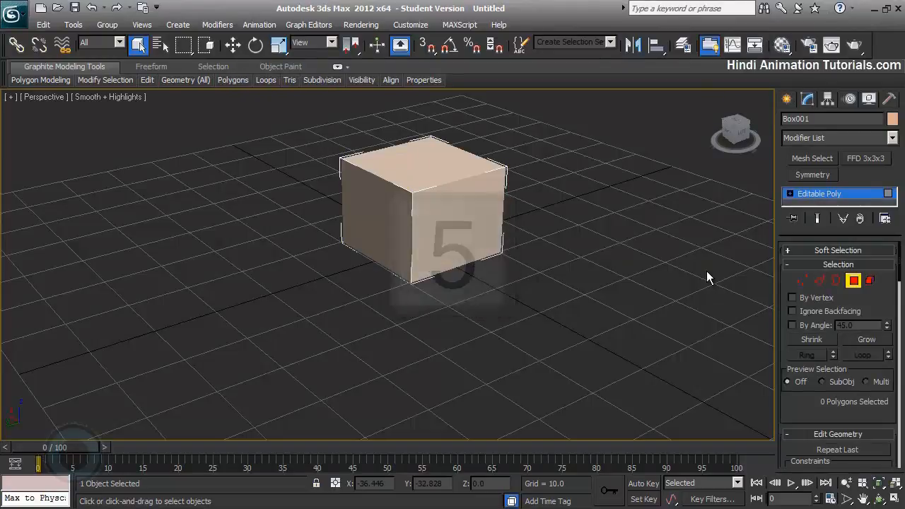
Step: At Vertex level, select the box's near upper corner vertex and view it up close
{"action": "key", "text": "1"}
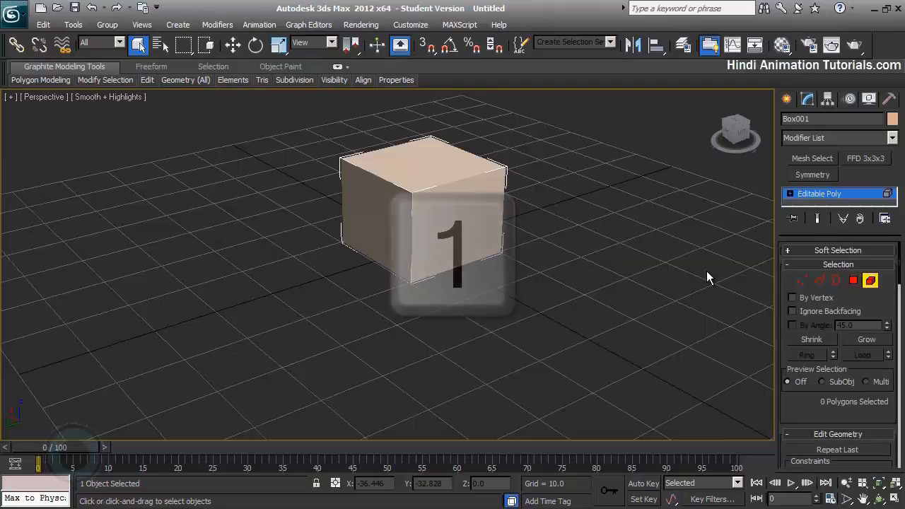
{"action": "scroll", "coordinate": [392, 208], "scroll_direction": "up", "scroll_amount": 4}
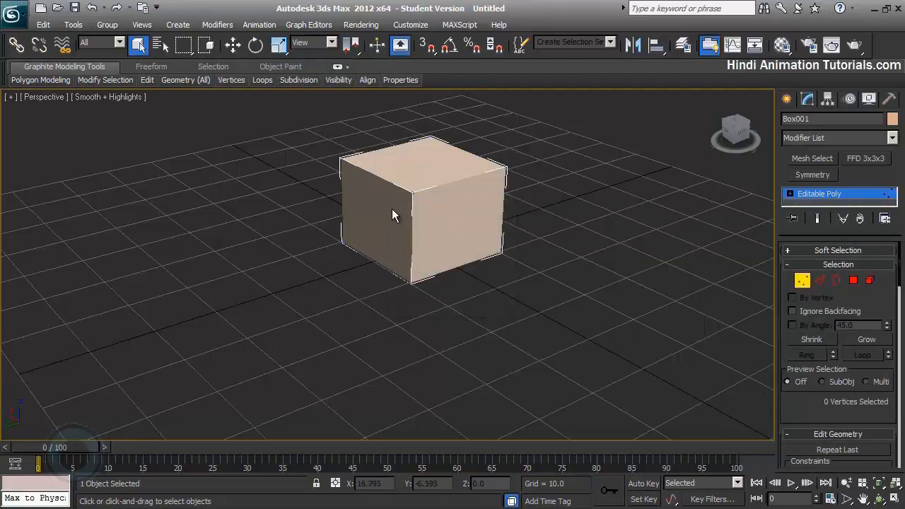
{"action": "left_click", "coordinate": [442, 234]}
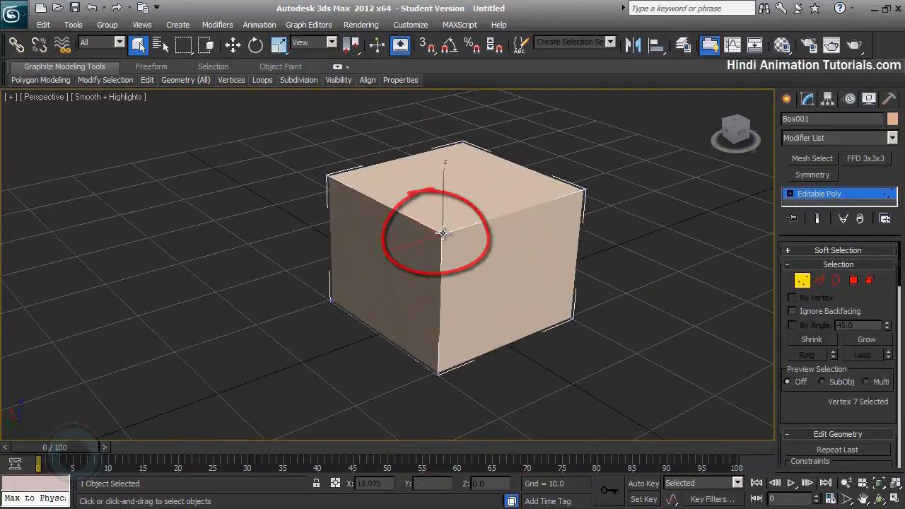
{"action": "middle_click_drag", "start_coordinate": [444, 234], "coordinate": [481, 234], "text": "alt"}
Step: In the front view, create a triangular polygon two grid cells wide and tall by placing its three vertices
{"action": "left_click", "coordinate": [429, 208]}
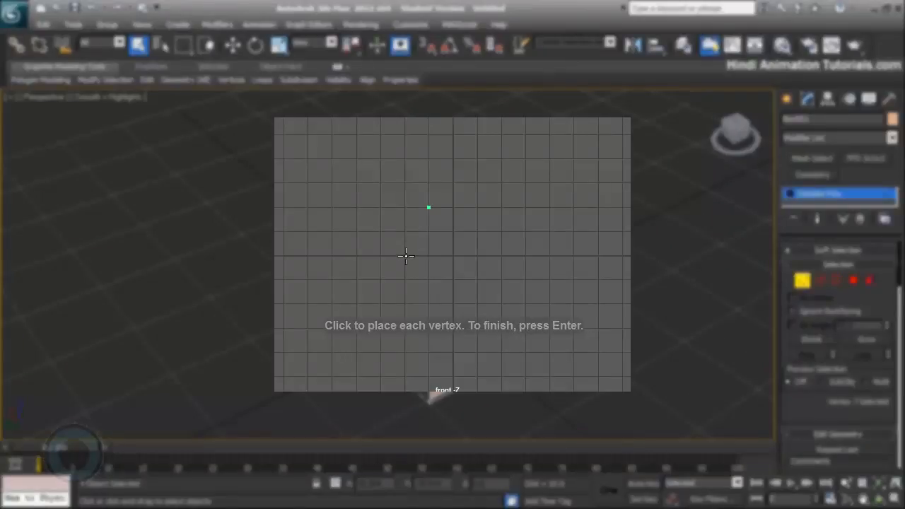
{"action": "left_click", "coordinate": [405, 255]}
{"action": "left_click", "coordinate": [452, 255]}
{"action": "key", "text": "Return"}
Step: Create a square polygon two grid cells wide beside the triangle by placing its four vertices
{"action": "key", "text": "g"}
{"action": "left_click", "coordinate": [478, 207]}
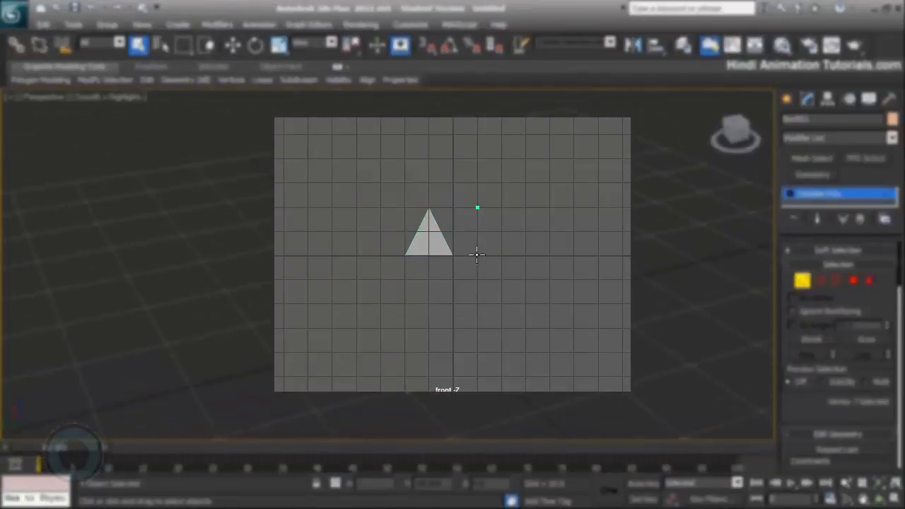
{"action": "left_click", "coordinate": [478, 255]}
{"action": "left_click", "coordinate": [526, 256]}
{"action": "left_click", "coordinate": [526, 207]}
{"action": "key", "text": "Return"}
Step: Move the box's selected upper corner vertex slightly along the Y axis, to about Y 9.3
{"action": "key", "text": "w"}
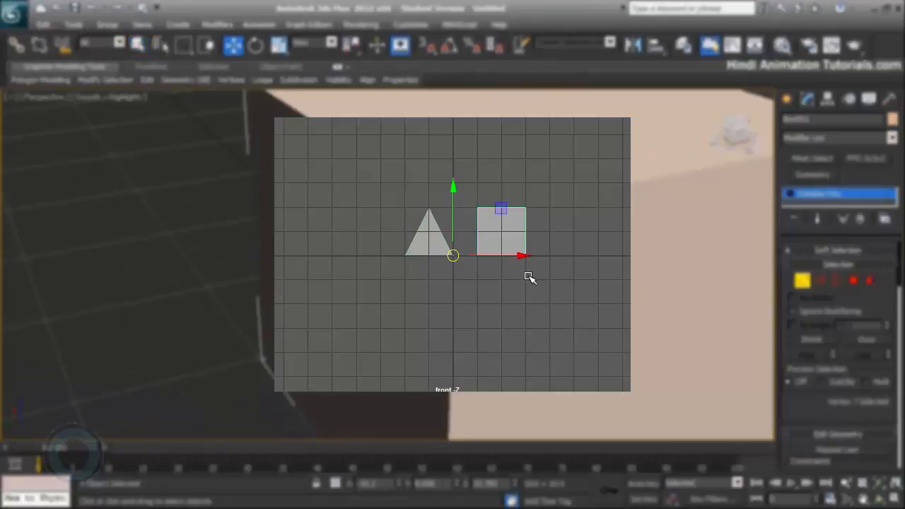
{"action": "scroll", "coordinate": [493, 215], "scroll_direction": "down", "scroll_amount": 5}
{"action": "middle_click_drag", "start_coordinate": [496, 212], "coordinate": [473, 230], "text": "alt"}
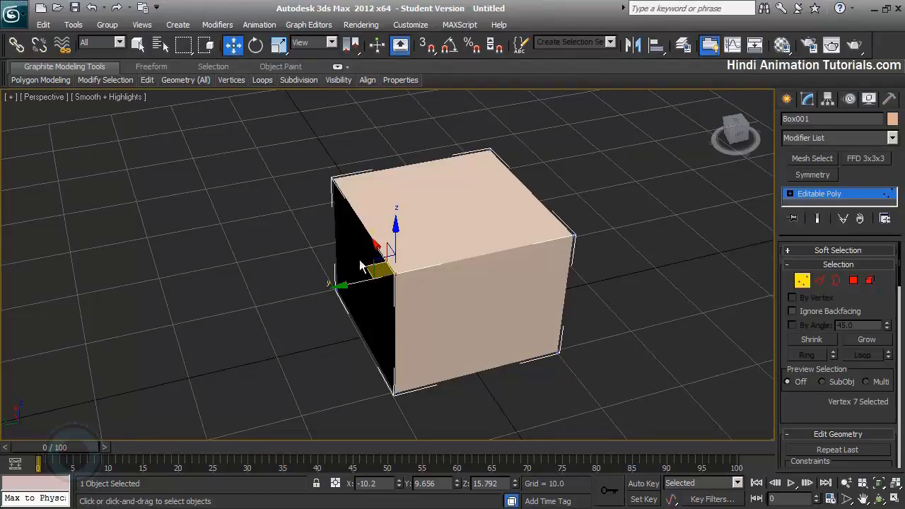
{"action": "left_click_drag", "start_coordinate": [380, 269], "coordinate": [365, 281]}
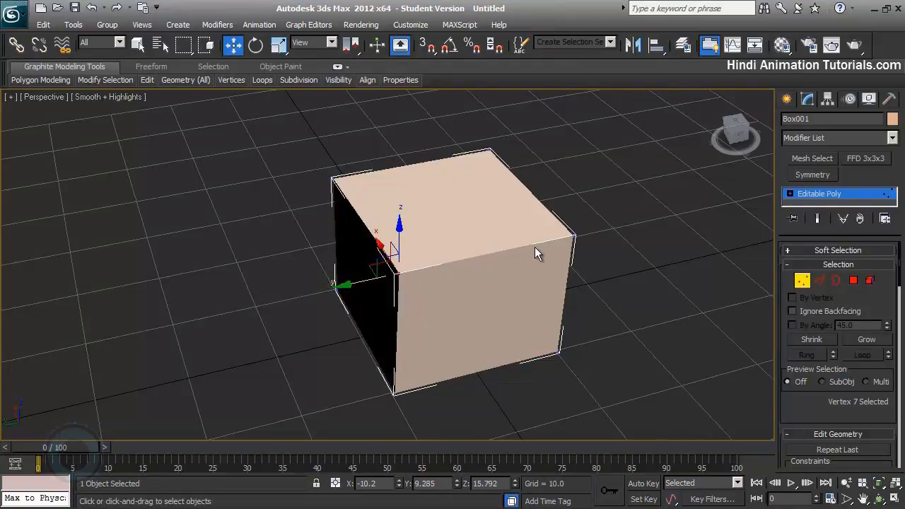
Step: At Edge level, raise the box's near top edge to about Z 21.6 and hide the selection brackets
{"action": "key", "text": "2"}
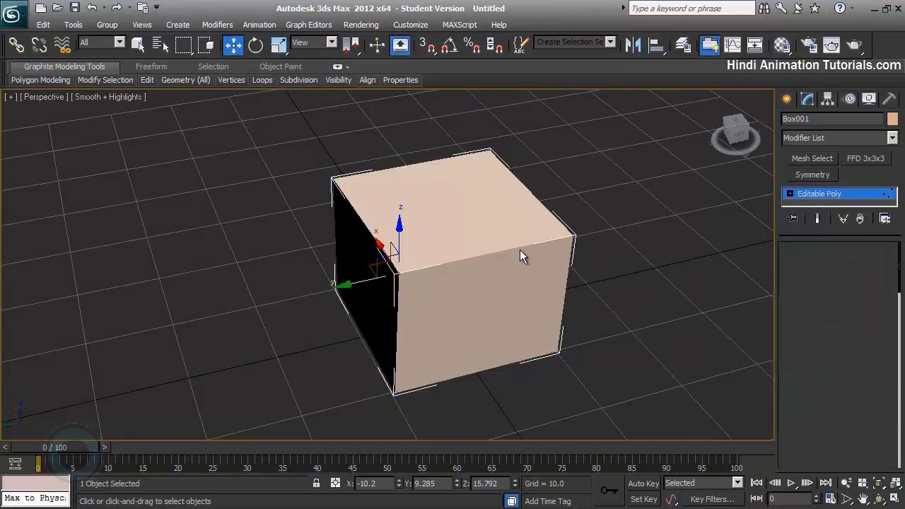
{"action": "left_click", "coordinate": [500, 252]}
{"action": "left_click_drag", "start_coordinate": [492, 212], "coordinate": [465, 156]}
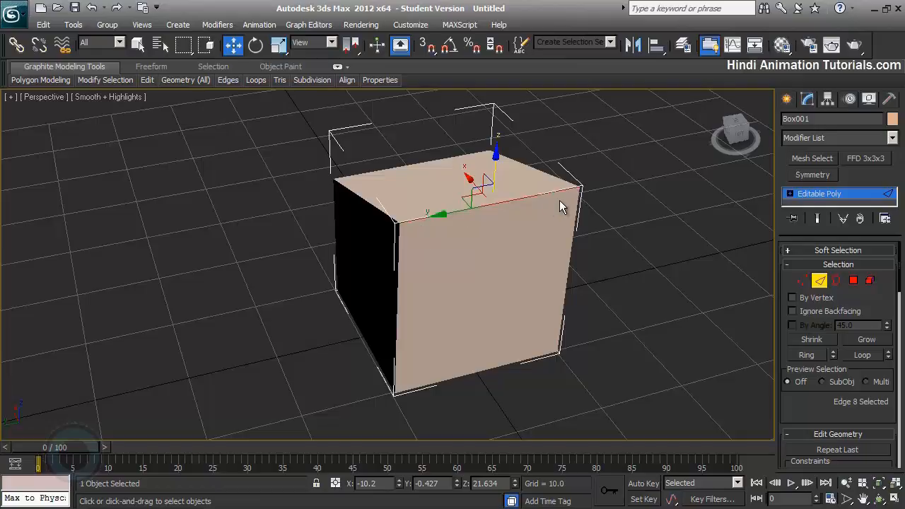
{"action": "key", "text": "j"}
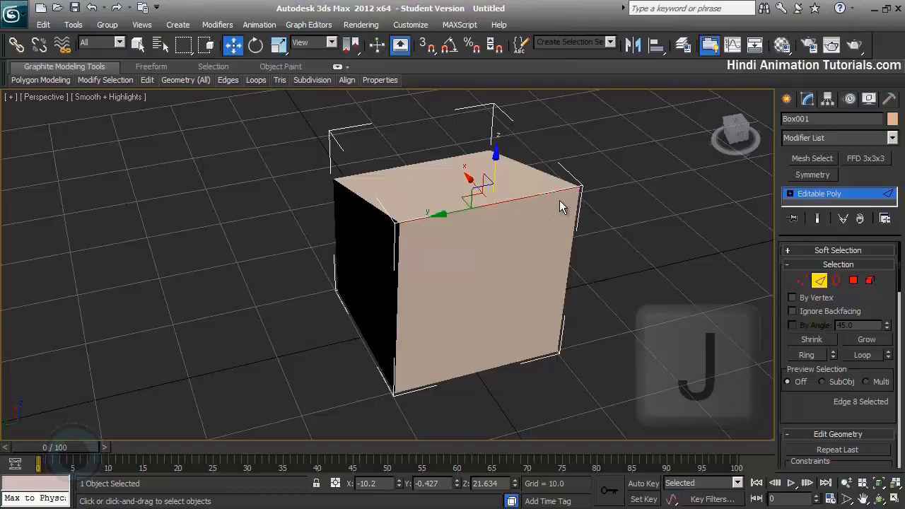
{"action": "middle_click_drag", "start_coordinate": [543, 208], "coordinate": [570, 184], "text": "alt"}
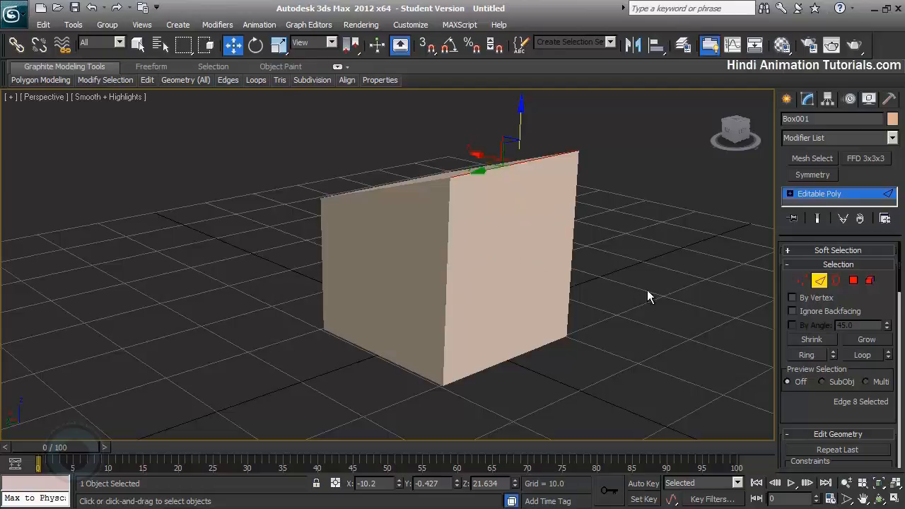
Step: At Polygon level, delete the box's near face below the raised edge
{"action": "key", "text": "4"}
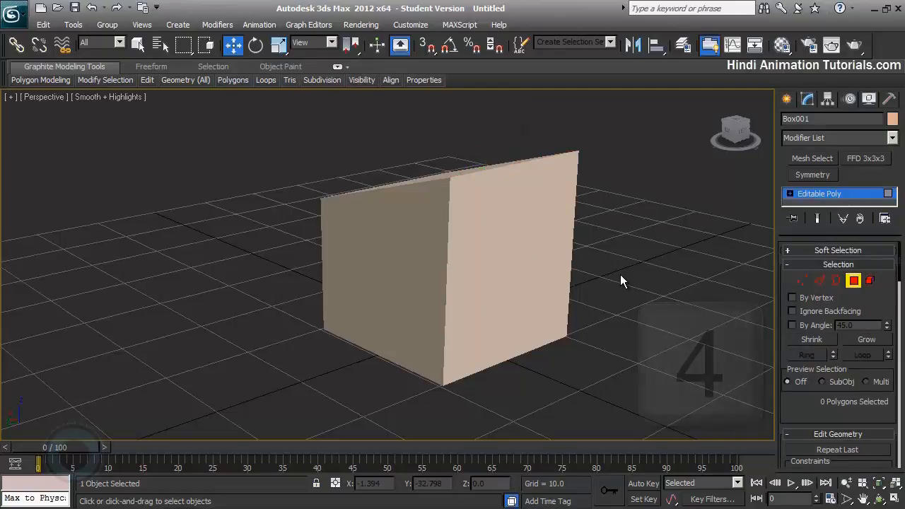
{"action": "left_click", "coordinate": [508, 246]}
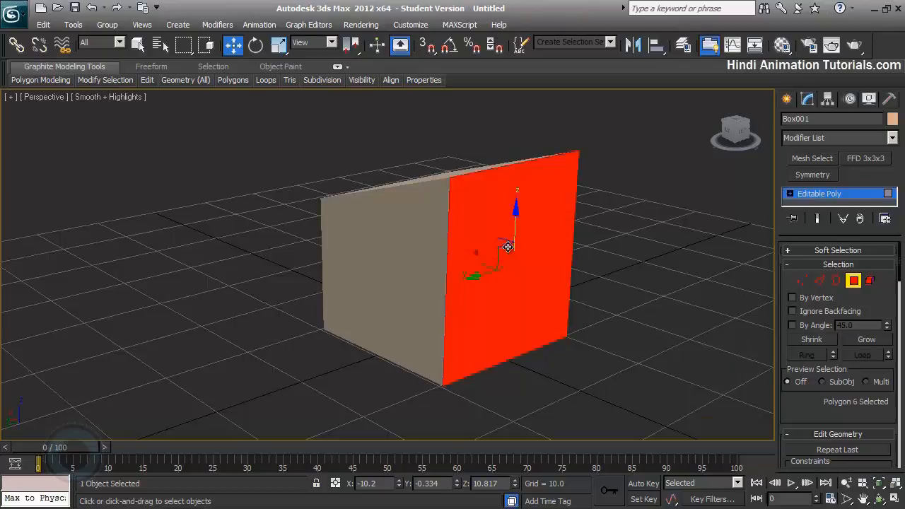
{"action": "key", "text": "Delete"}
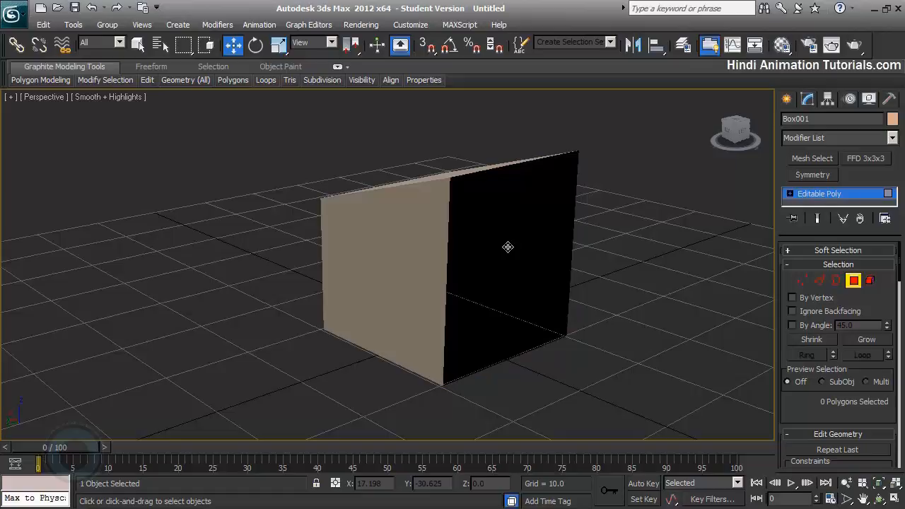
{"action": "middle_click_drag", "start_coordinate": [556, 236], "coordinate": [553, 275], "text": "alt"}
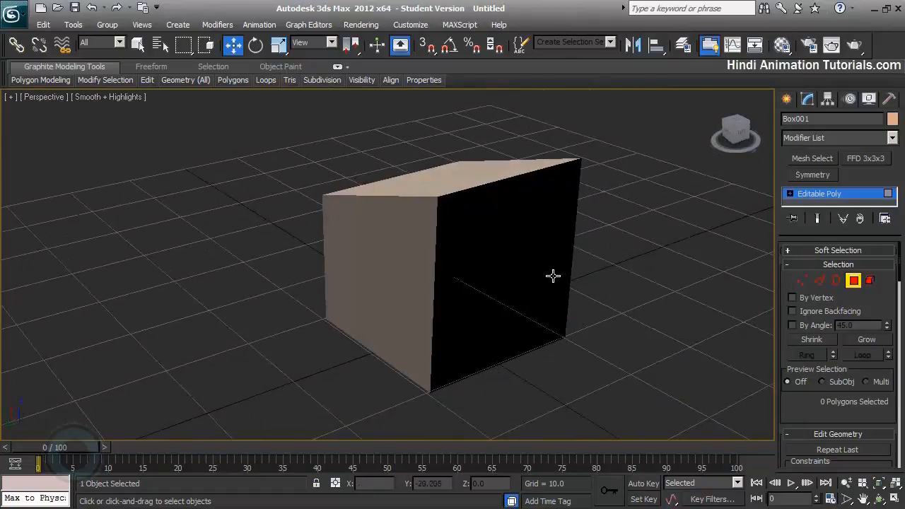
Step: Select the four edges around the opening at Edge level, and the same opening as a whole at Border level
{"action": "key", "text": "2"}
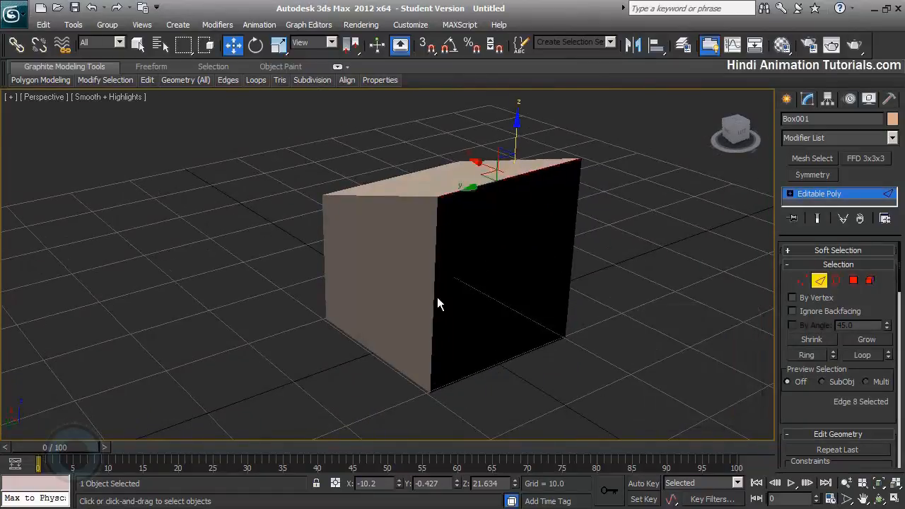
{"action": "left_click", "coordinate": [434, 284], "text": "ctrl"}
{"action": "left_click", "coordinate": [536, 348], "text": "ctrl"}
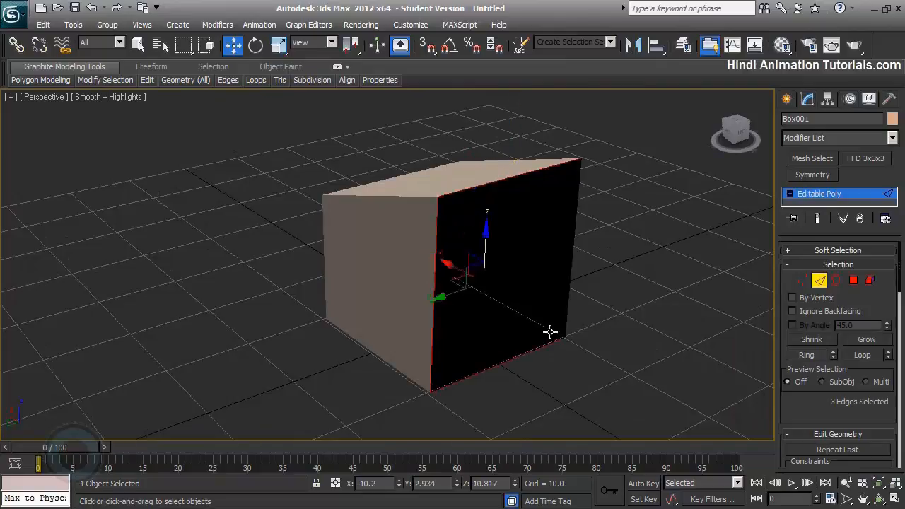
{"action": "left_click", "coordinate": [572, 269], "text": "ctrl"}
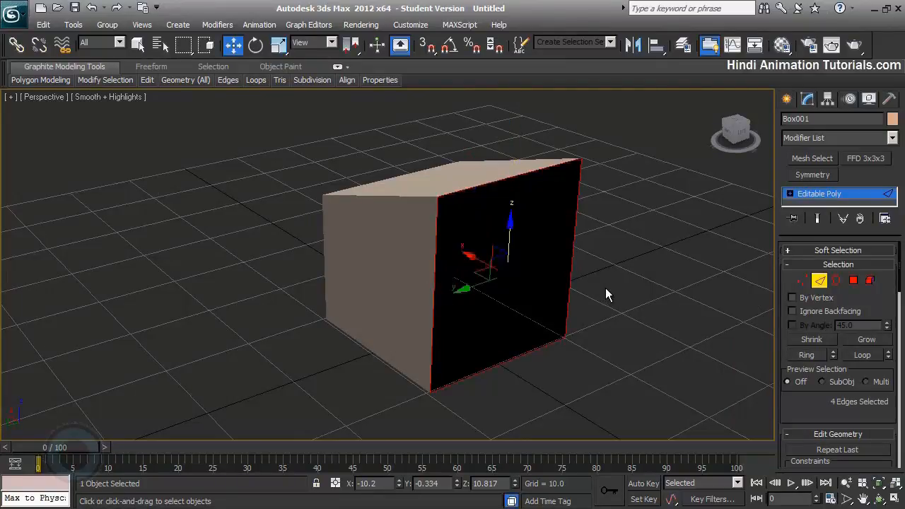
{"action": "key", "text": "3"}
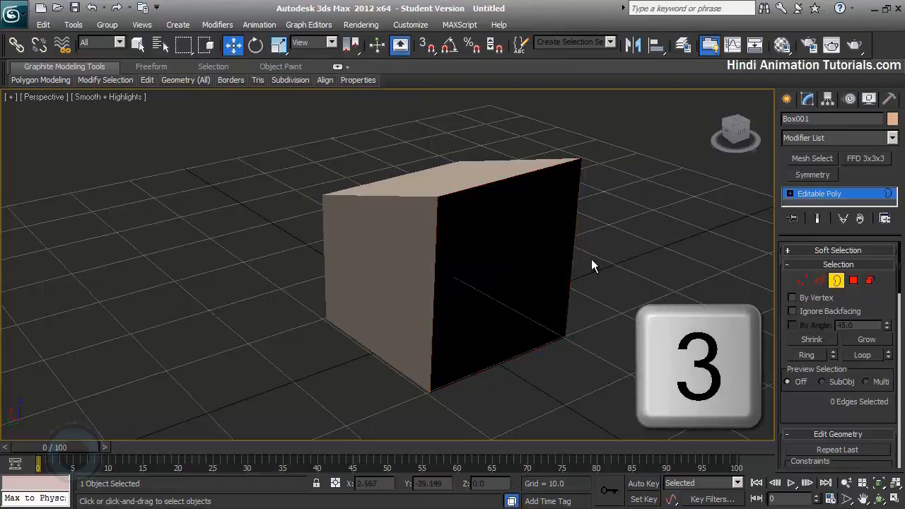
{"action": "left_click", "coordinate": [572, 251]}
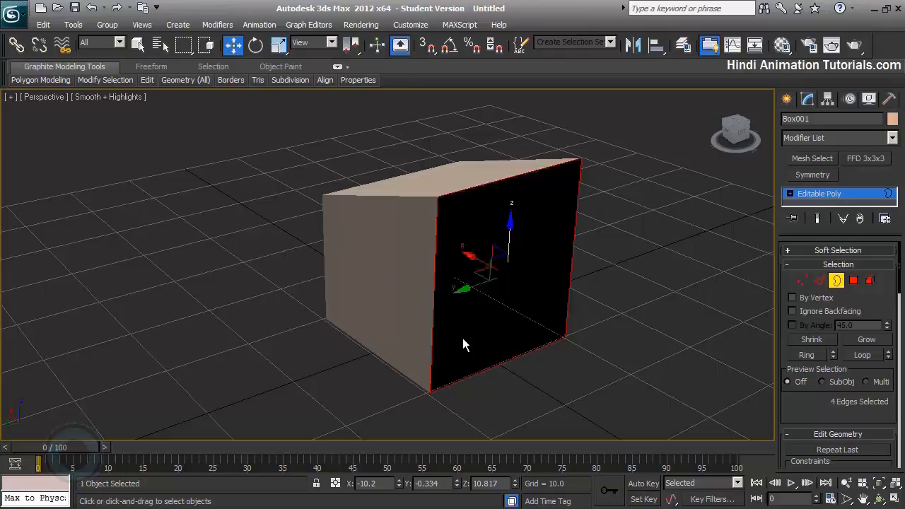
Step: At Polygon level, select the box's individual faces one after another, ending with the side face beside the opening
{"action": "key", "text": "4"}
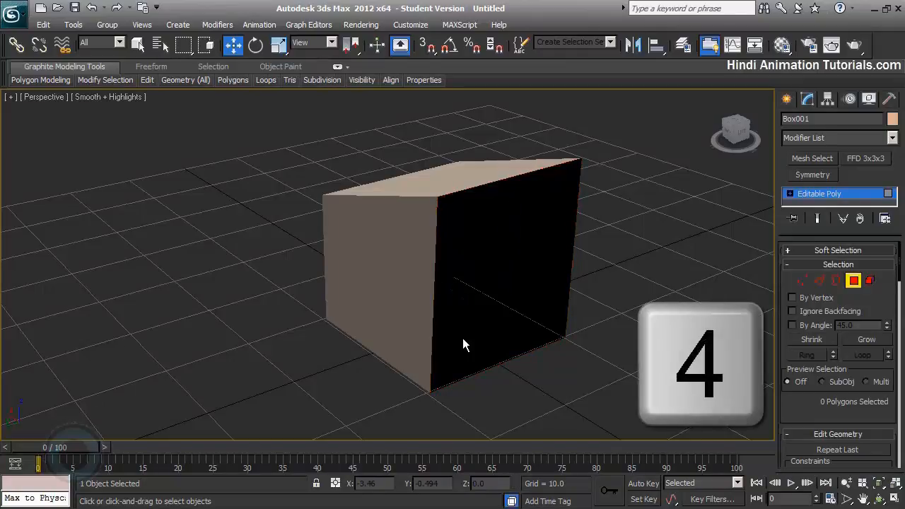
{"action": "left_click", "coordinate": [374, 320]}
{"action": "left_click", "coordinate": [463, 195]}
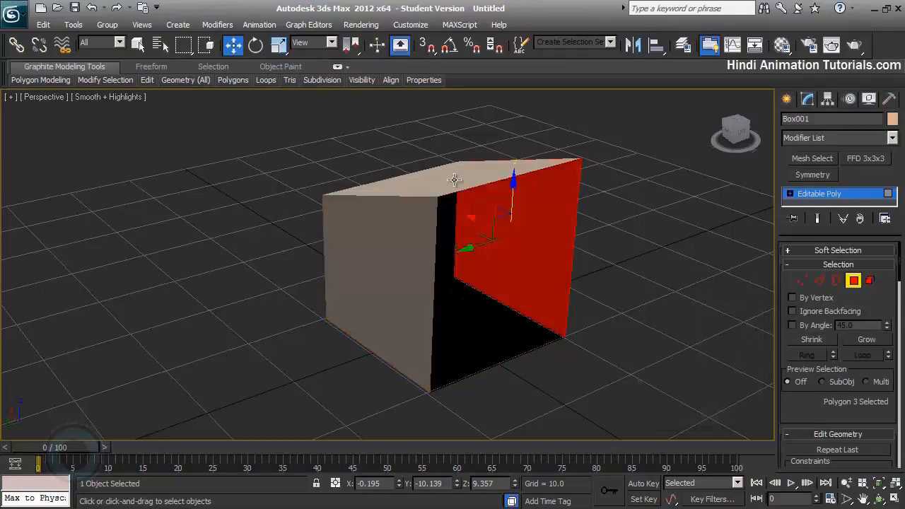
{"action": "left_click", "coordinate": [454, 181]}
{"action": "left_click", "coordinate": [401, 217]}
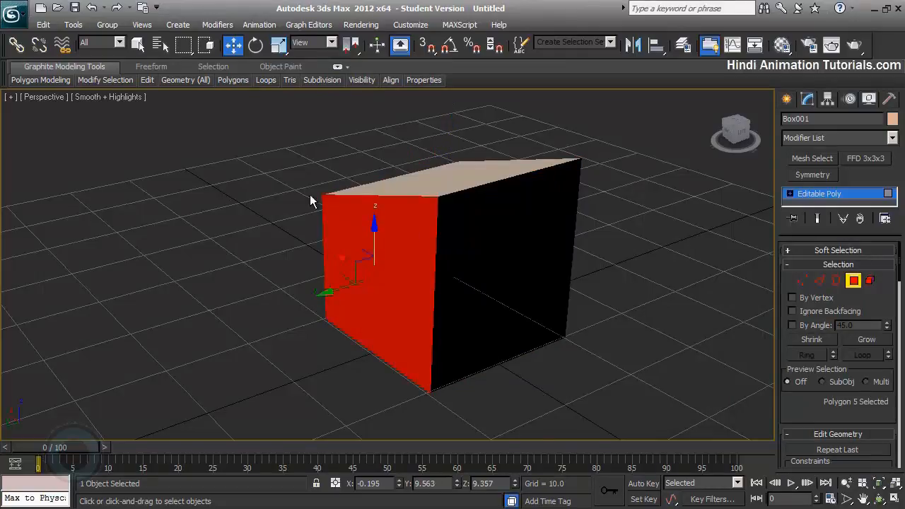
Step: At Border level, select the border around the box's opening and extrude it outward along the X axis to about X -40.3
{"action": "middle_click_drag", "start_coordinate": [377, 276], "coordinate": [396, 262], "text": "alt"}
{"action": "key", "text": "3"}
{"action": "left_click", "coordinate": [468, 188]}
{"action": "middle_click_drag", "start_coordinate": [414, 297], "coordinate": [449, 283], "text": "alt"}
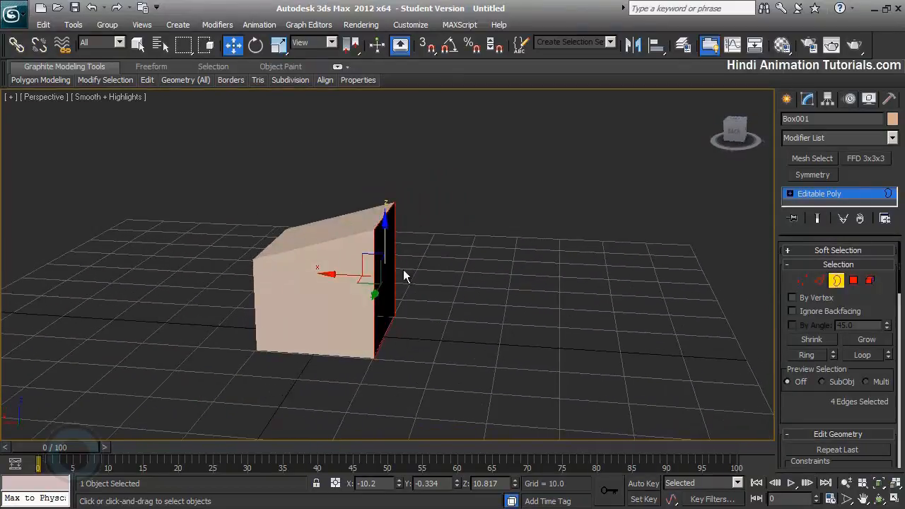
{"action": "middle_click_drag", "start_coordinate": [424, 335], "coordinate": [432, 352]}
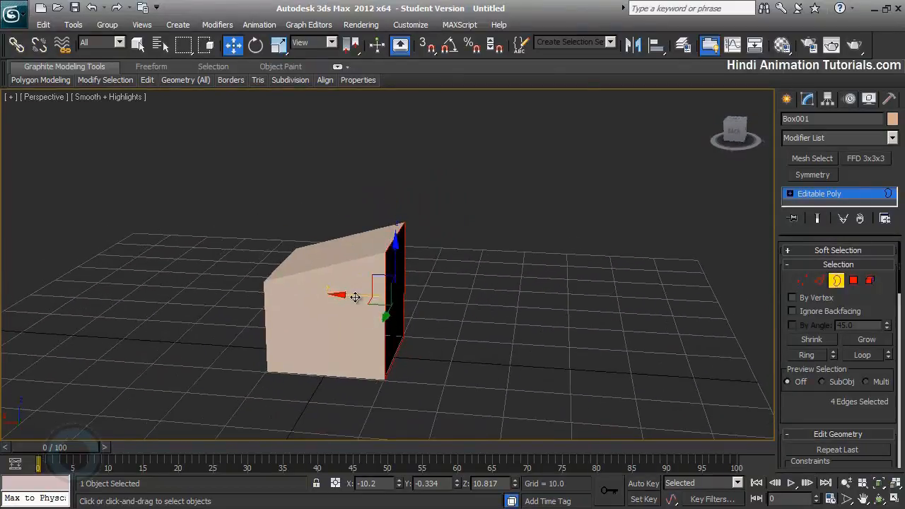
{"action": "left_click_drag", "start_coordinate": [355, 297], "coordinate": [520, 334]}
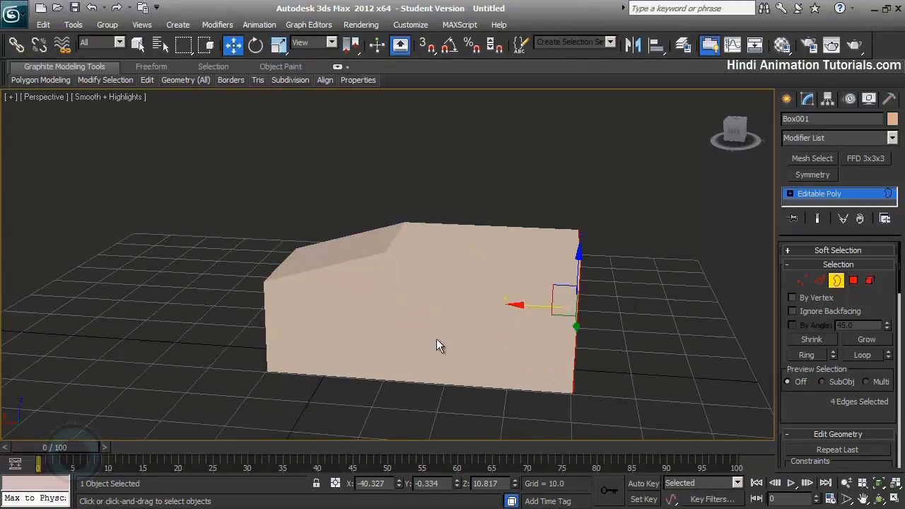
Step: Display edged faces on the shaded model to reveal its segments
{"action": "middle_click_drag", "start_coordinate": [437, 339], "coordinate": [516, 192], "text": "alt"}
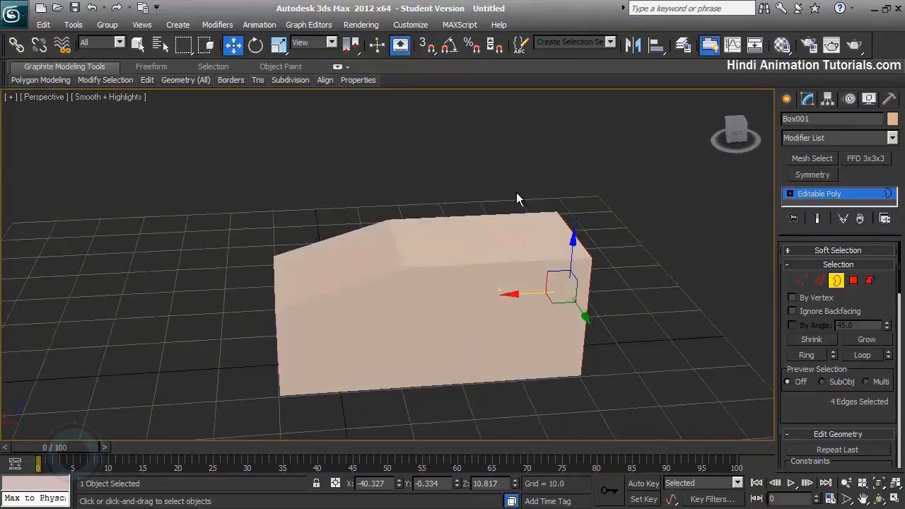
{"action": "middle_click_drag", "start_coordinate": [489, 334], "coordinate": [445, 325], "text": "alt"}
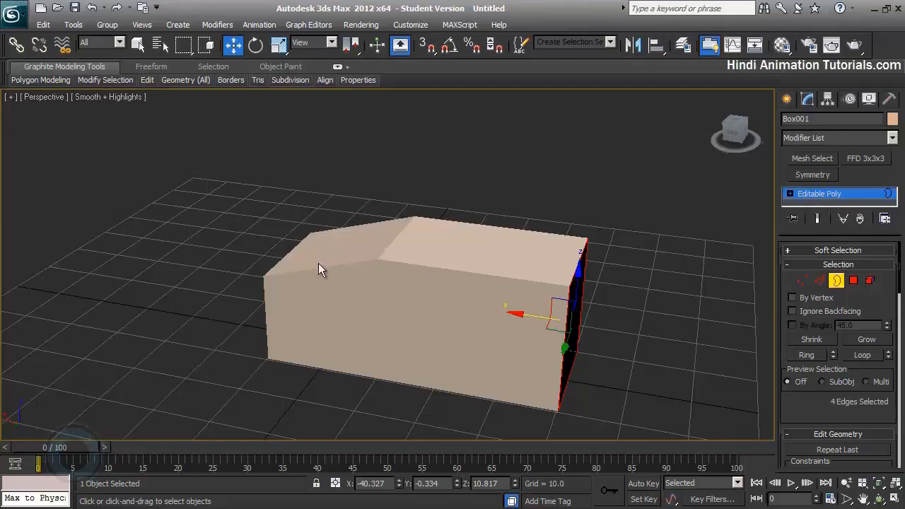
{"action": "key", "text": "F4"}
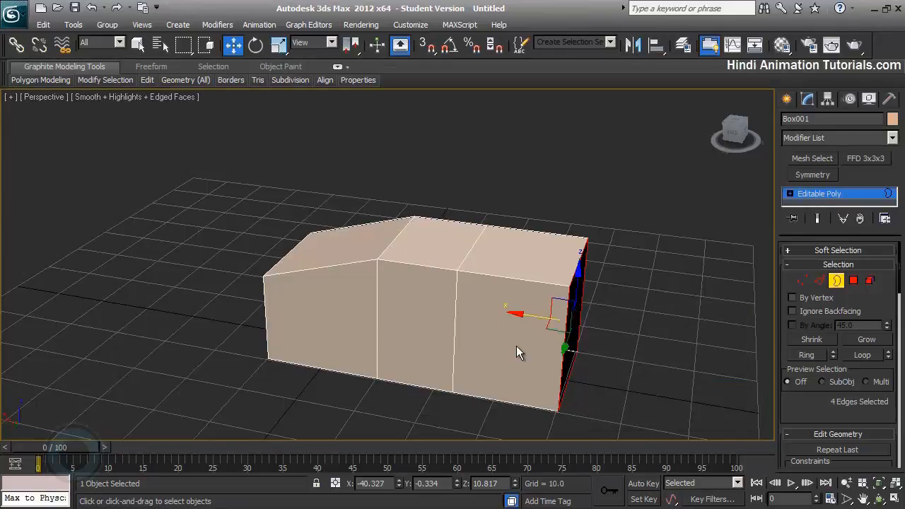
{"action": "middle_click_drag", "start_coordinate": [458, 346], "coordinate": [479, 319], "text": "alt"}
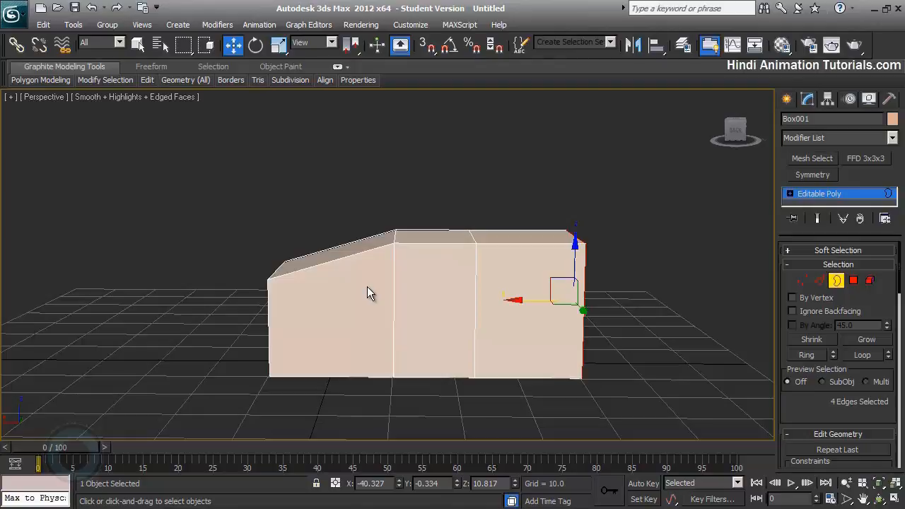
Step: At Polygon level, select the four polygons of the model's middle section and delete them
{"action": "middle_click_drag", "start_coordinate": [451, 255], "coordinate": [447, 271]}
{"action": "key", "text": "4"}
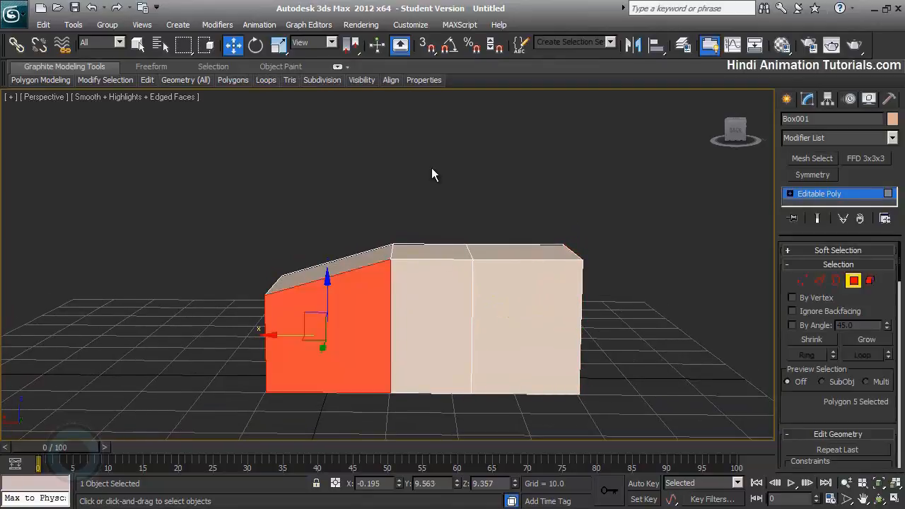
{"action": "left_click_drag", "start_coordinate": [429, 153], "coordinate": [428, 437]}
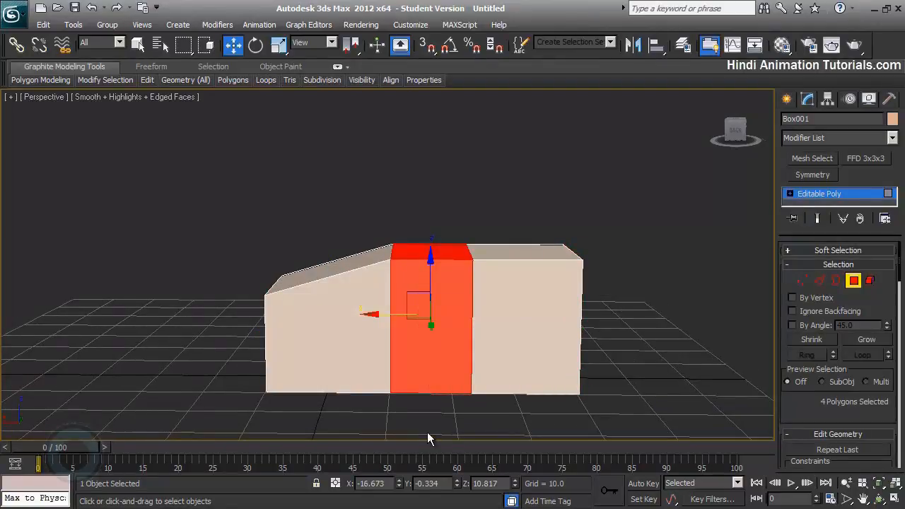
{"action": "key", "text": "Delete"}
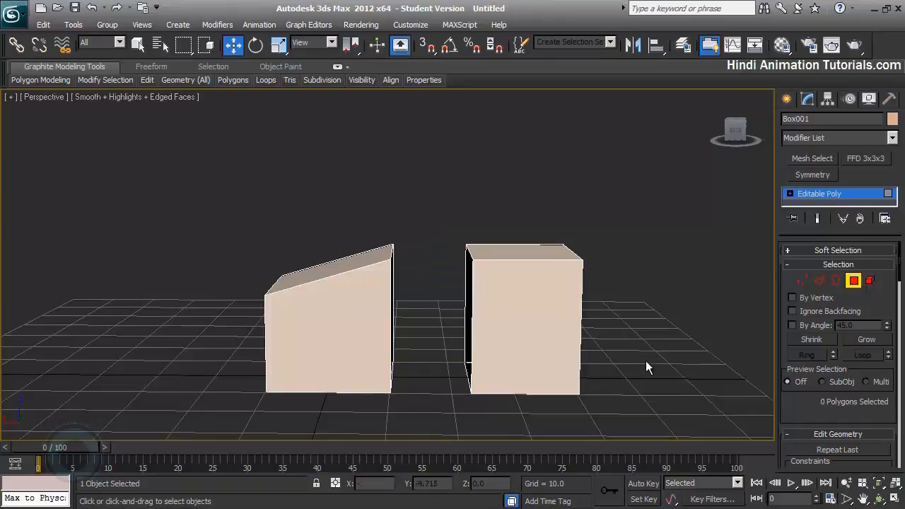
Step: At Element level, raise the flat-topped piece to about Z 16.9 and the sloped piece to about Z 21.5
{"action": "middle_click_drag", "start_coordinate": [378, 256], "coordinate": [382, 276], "text": "alt"}
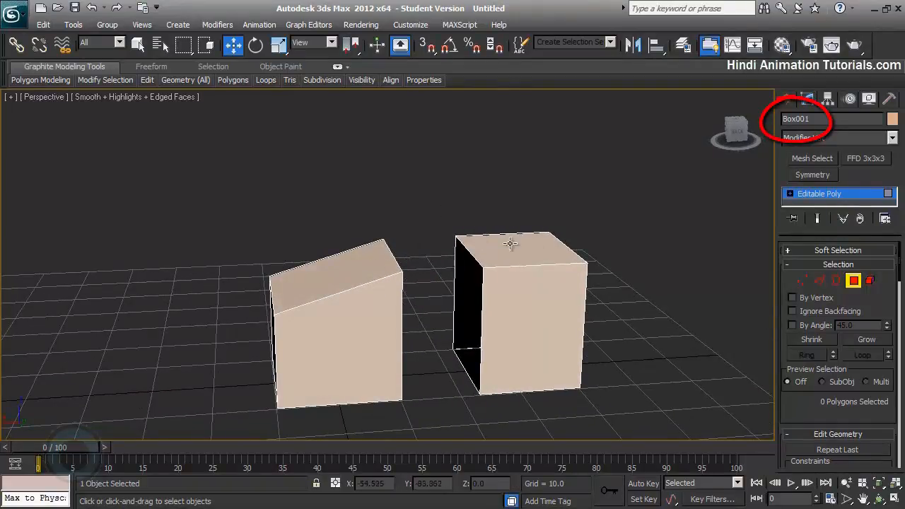
{"action": "mouse_move", "coordinate": [521, 289]}
{"action": "middle_mouse_down", "text": "alt"}
{"action": "mouse_move", "coordinate": [467, 290]}
{"action": "mouse_move", "coordinate": [441, 276]}
{"action": "mouse_move", "coordinate": [570, 293]}
{"action": "mouse_move", "coordinate": [537, 273]}
{"action": "mouse_move", "coordinate": [501, 297]}
{"action": "mouse_move", "coordinate": [509, 285]}
{"action": "middle_mouse_up", "text": "alt"}
{"action": "key", "text": "5"}
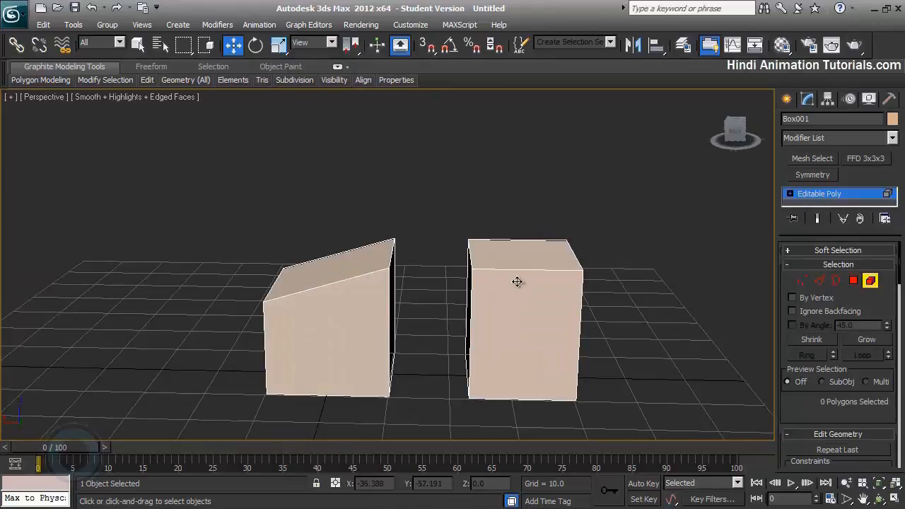
{"action": "left_click", "coordinate": [521, 281]}
{"action": "left_click_drag", "start_coordinate": [521, 263], "coordinate": [522, 228]}
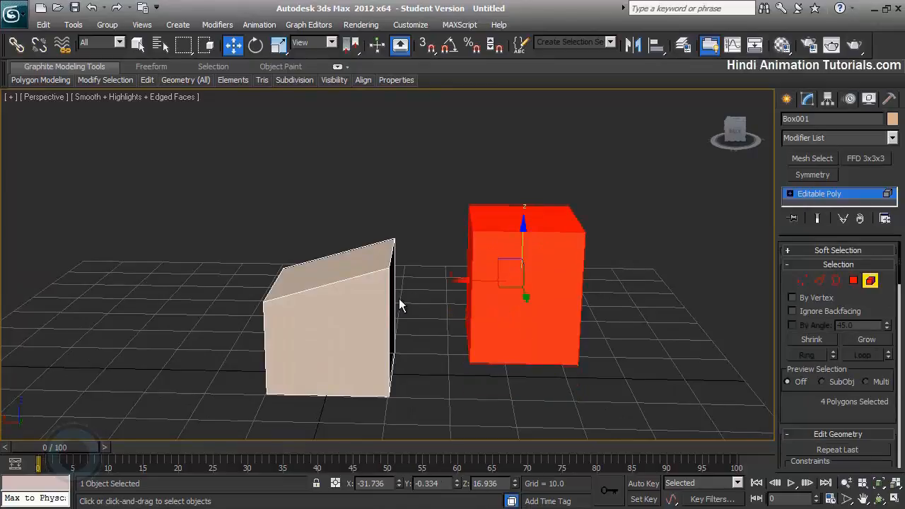
{"action": "left_click", "coordinate": [372, 299]}
{"action": "left_click_drag", "start_coordinate": [319, 281], "coordinate": [333, 204]}
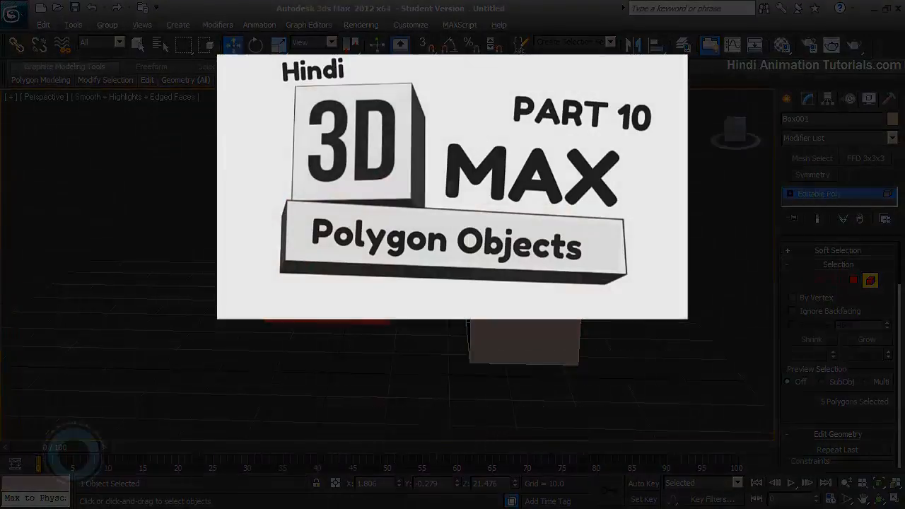
Step: Leave the Element sub-object level and delete the whole two-piece object from the scene
{"action": "middle_click_drag", "start_coordinate": [396, 212], "coordinate": [339, 216], "text": "alt"}
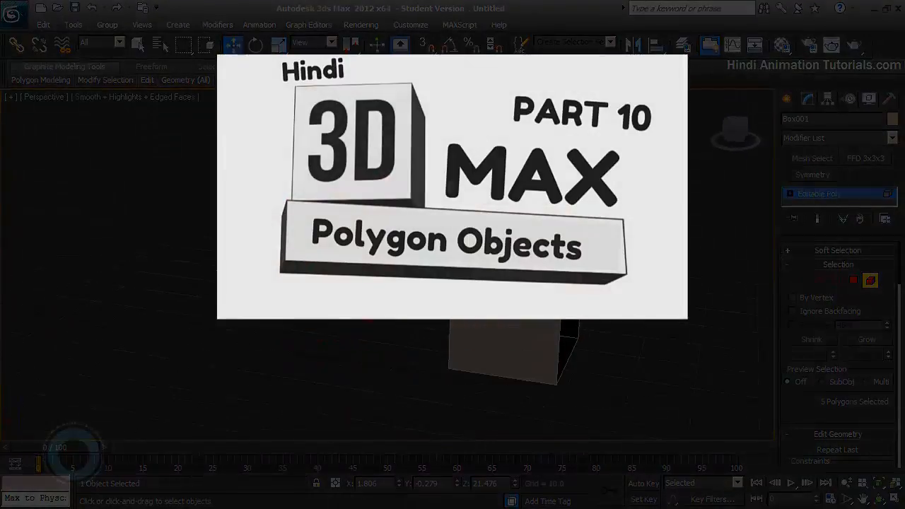
{"action": "left_click", "coordinate": [871, 282]}
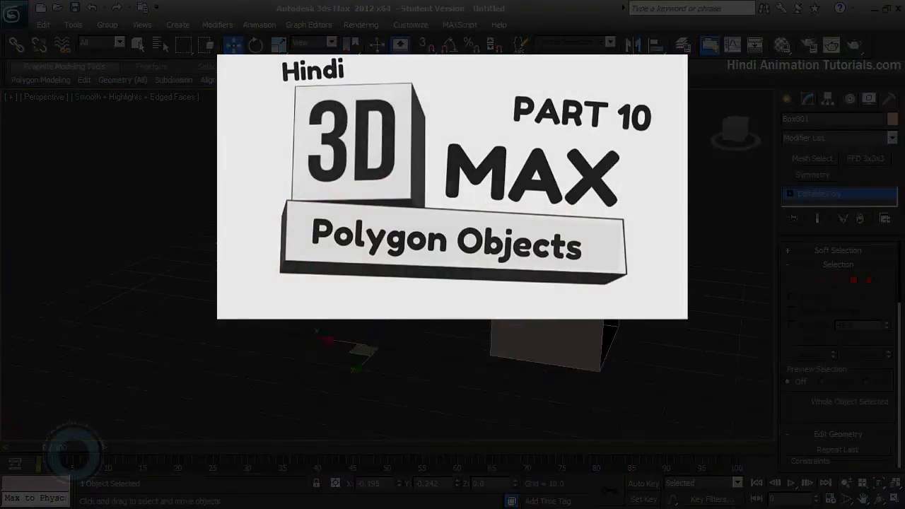
{"action": "middle_click_drag", "start_coordinate": [453, 233], "coordinate": [414, 243]}
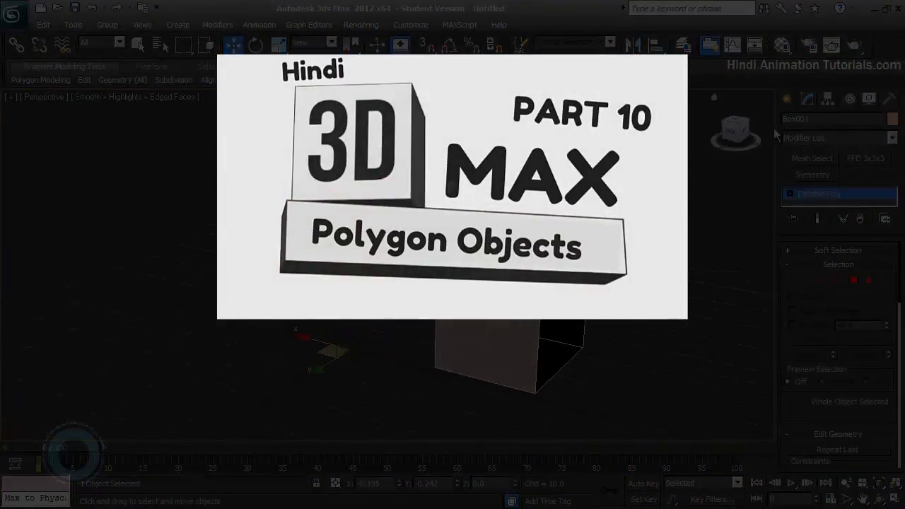
{"action": "left_click", "coordinate": [788, 100]}
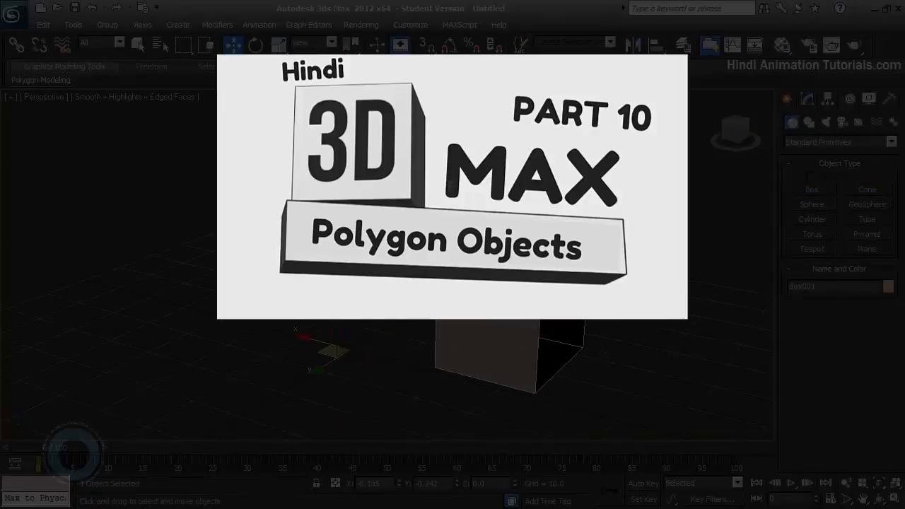
{"action": "key", "text": "Delete"}
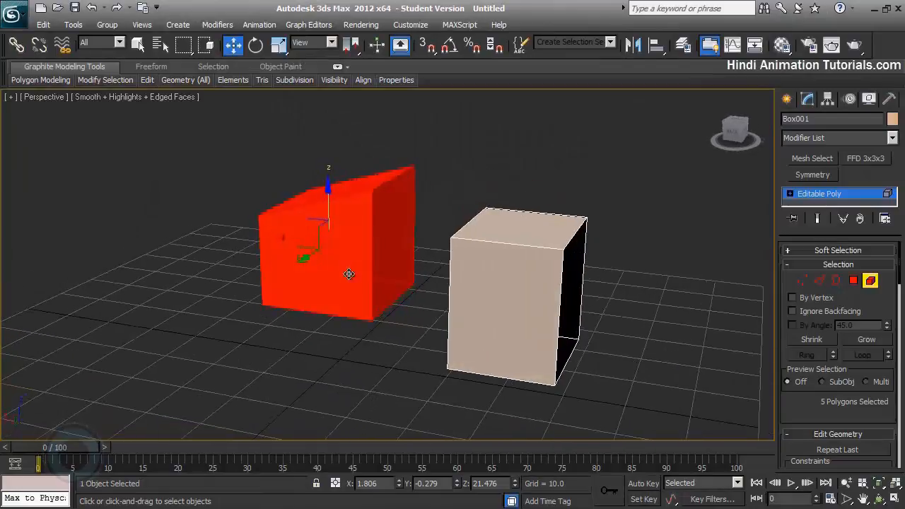
{"action": "left_click", "coordinate": [871, 280]}
{"action": "middle_click_drag", "start_coordinate": [574, 272], "coordinate": [546, 303], "text": "alt"}
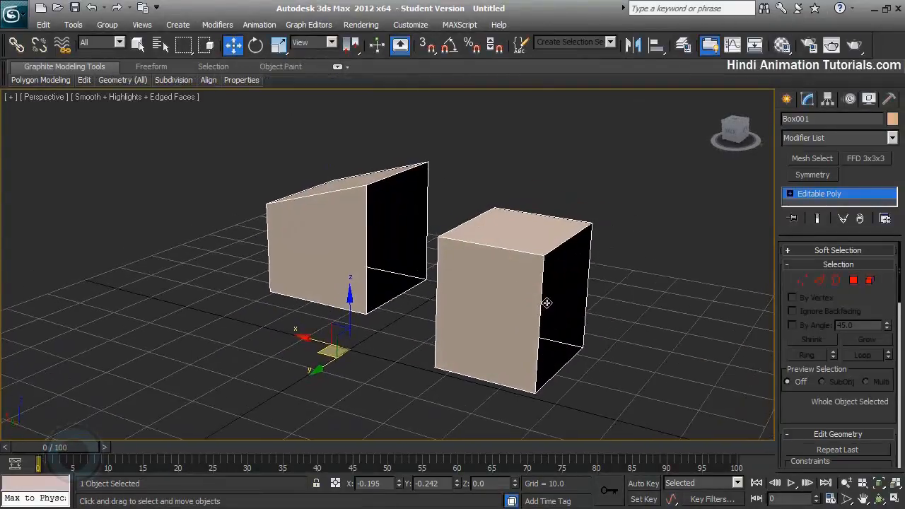
{"action": "left_click", "coordinate": [787, 99]}
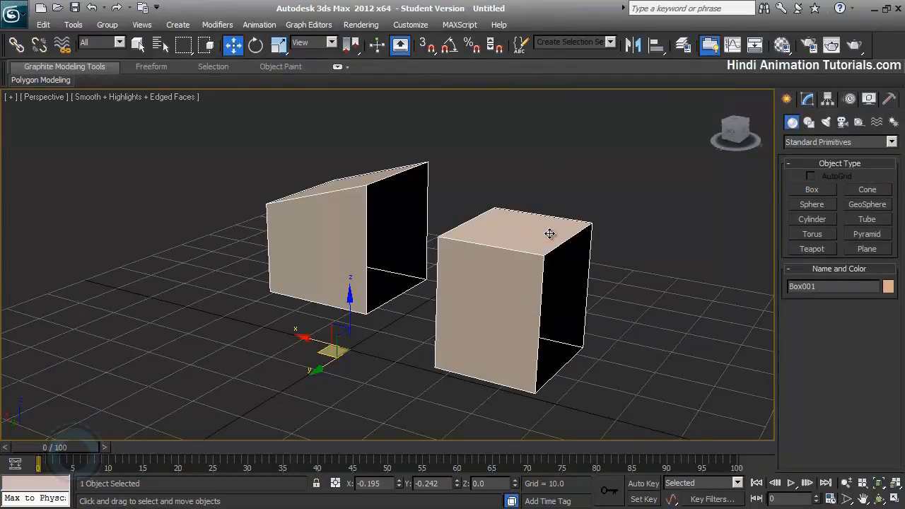
{"action": "key", "text": "Delete"}
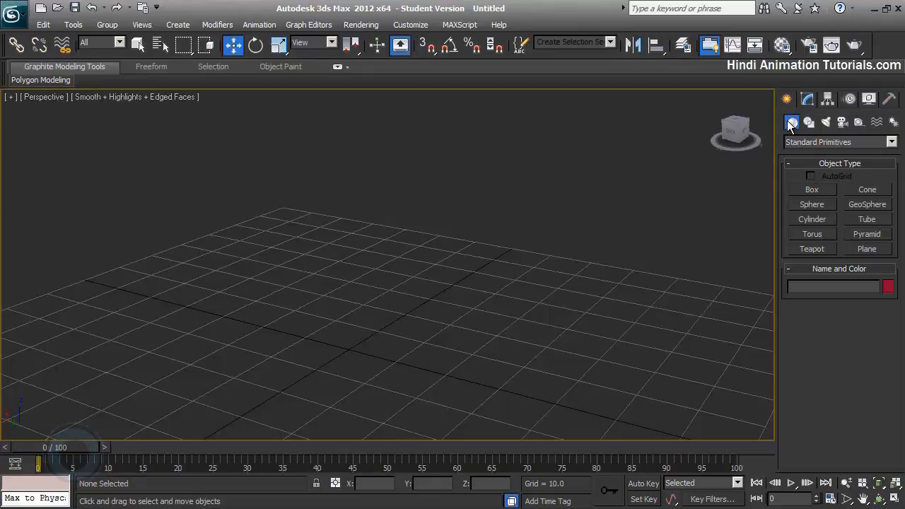
Step: Create a standard sphere with a radius of about 14.4 and 32 segments at the centre of the grid
{"action": "left_click", "coordinate": [820, 203]}
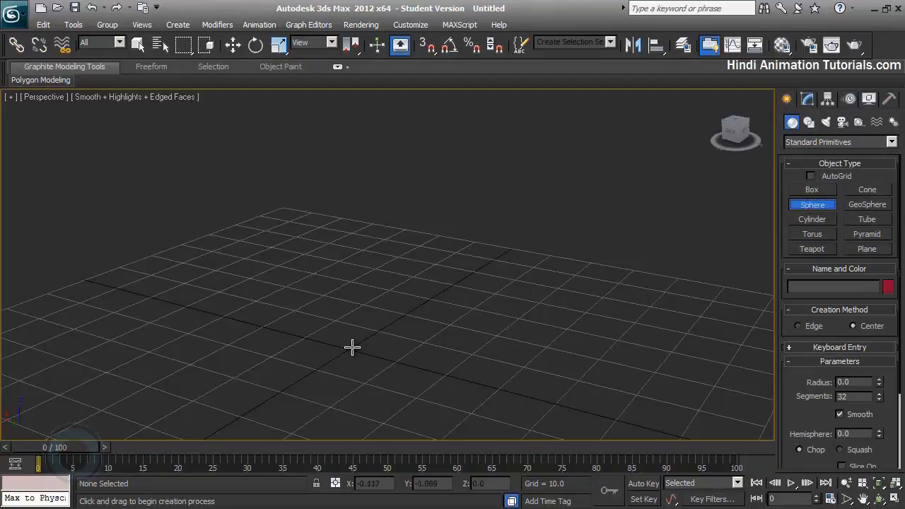
{"action": "left_click_drag", "start_coordinate": [351, 347], "coordinate": [441, 380]}
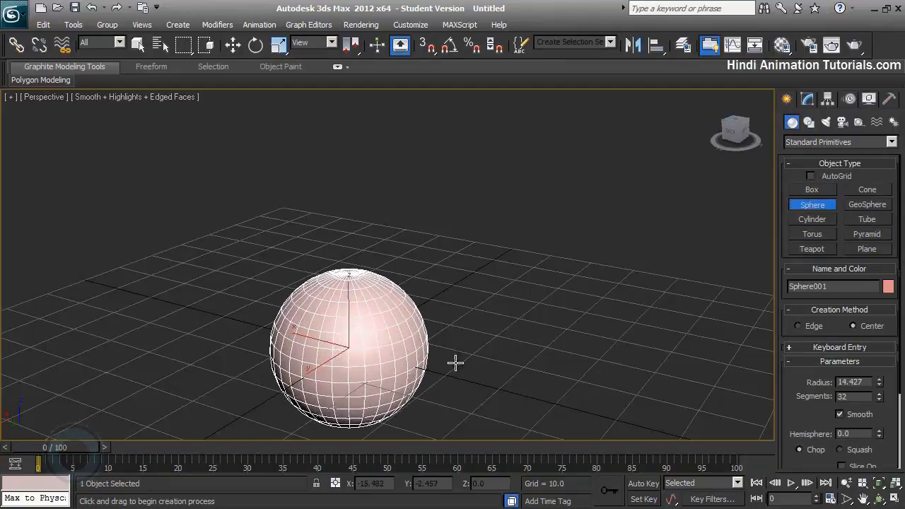
{"action": "middle_click_drag", "start_coordinate": [455, 363], "coordinate": [412, 281]}
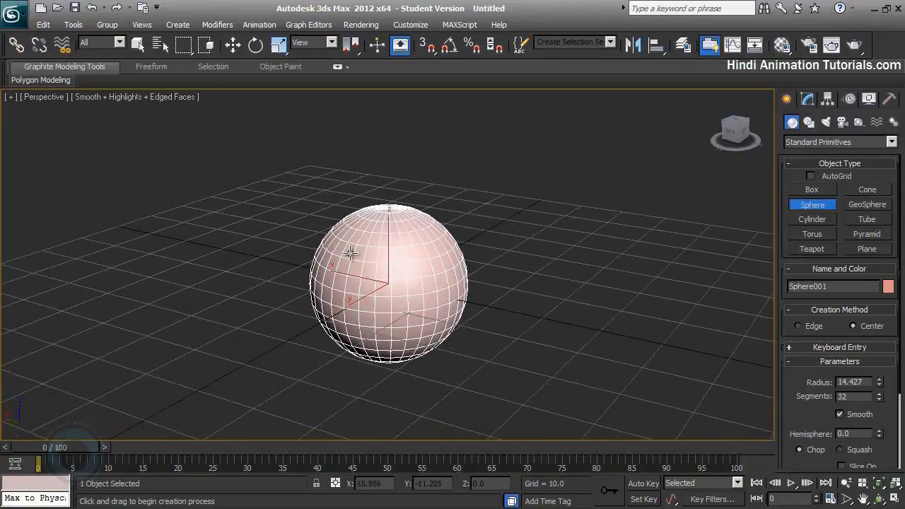
Step: Examine the layout of the sphere's faces along its sides and around its upper pole
{"action": "middle_click_drag", "start_coordinate": [350, 253], "coordinate": [354, 225], "text": "alt"}
{"action": "scroll", "coordinate": [420, 279], "scroll_direction": "up", "scroll_amount": 6}
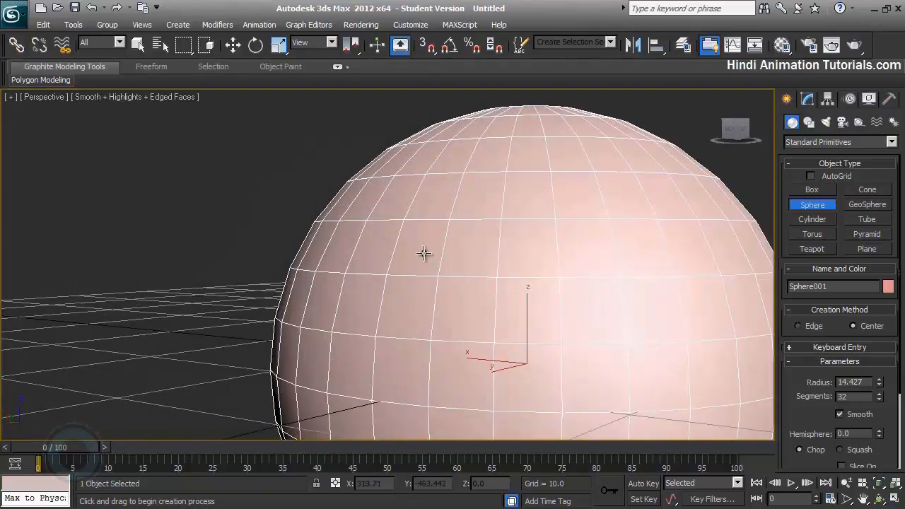
{"action": "middle_click_drag", "start_coordinate": [518, 248], "coordinate": [458, 277], "text": "alt"}
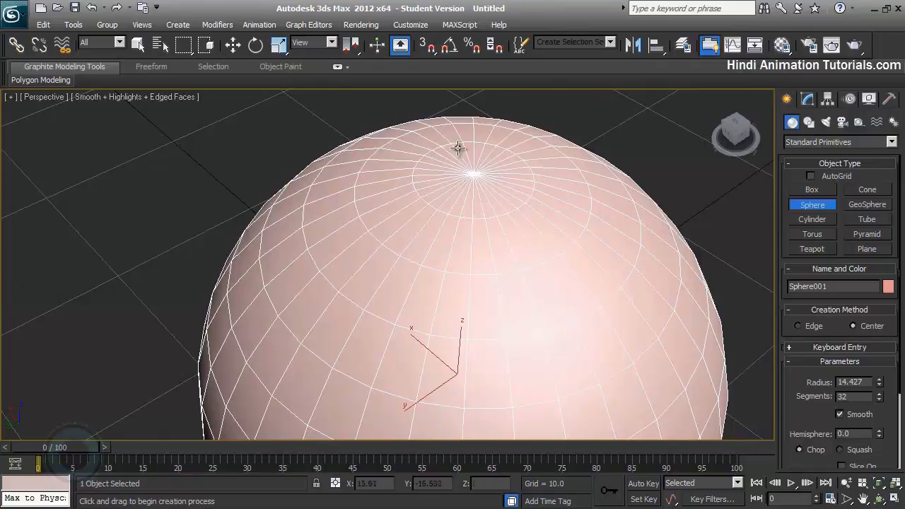
{"action": "scroll", "coordinate": [403, 230], "scroll_direction": "down", "scroll_amount": 5}
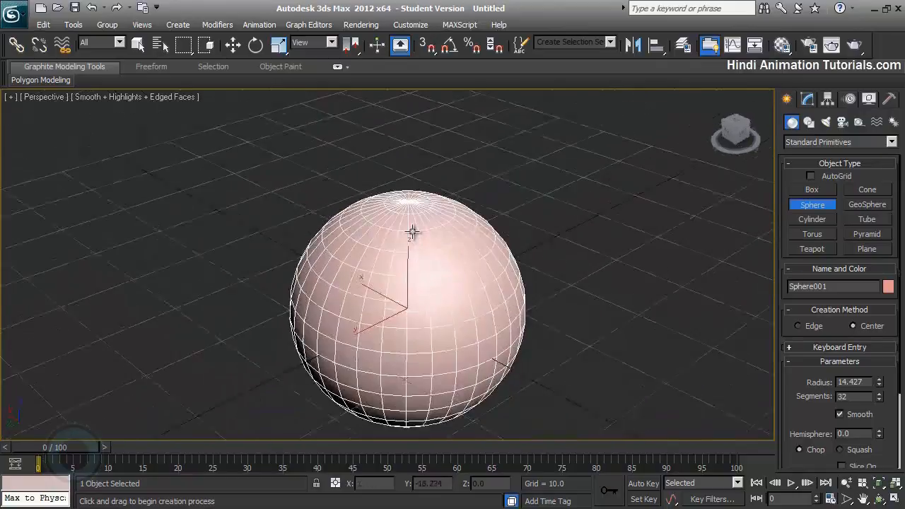
{"action": "scroll", "coordinate": [431, 237], "scroll_direction": "up", "scroll_amount": 2}
{"action": "scroll", "coordinate": [450, 264], "scroll_direction": "down", "scroll_amount": 4}
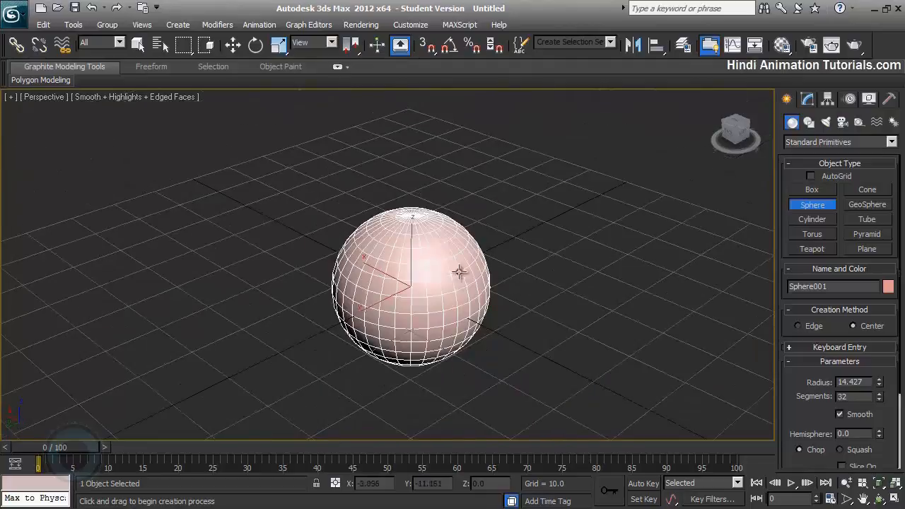
{"action": "middle_click_drag", "start_coordinate": [459, 272], "coordinate": [473, 286]}
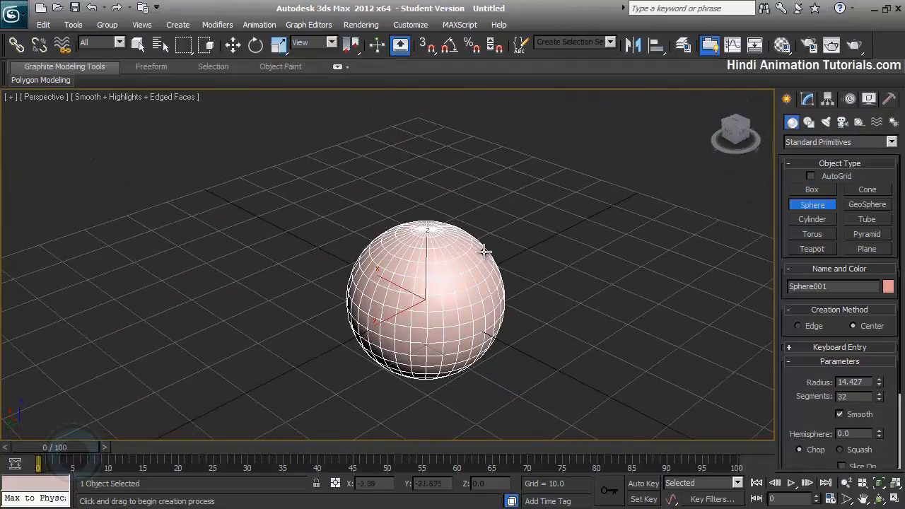
{"action": "scroll", "coordinate": [502, 282], "scroll_direction": "up", "scroll_amount": 3}
Step: Create a GeoSphere with 4 segments and an Icosa base on the grid beside the standard sphere
{"action": "key", "text": "w"}
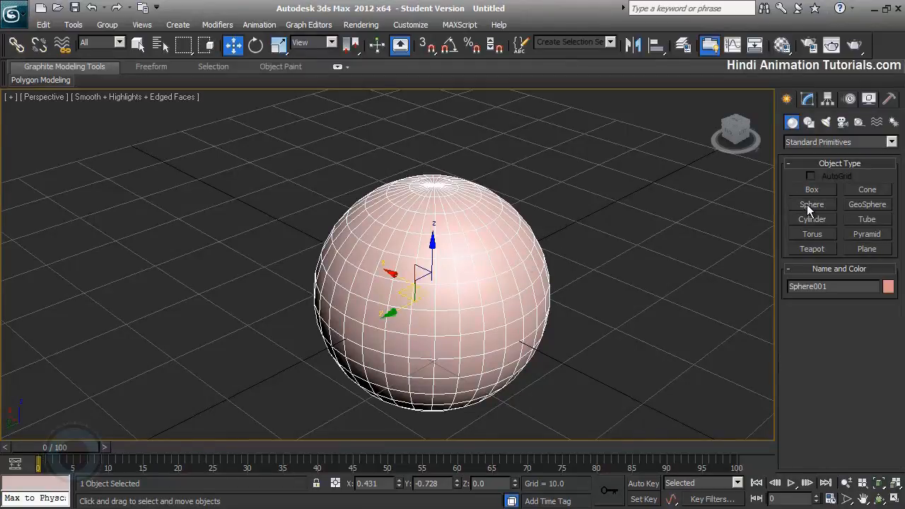
{"action": "left_click", "coordinate": [877, 208]}
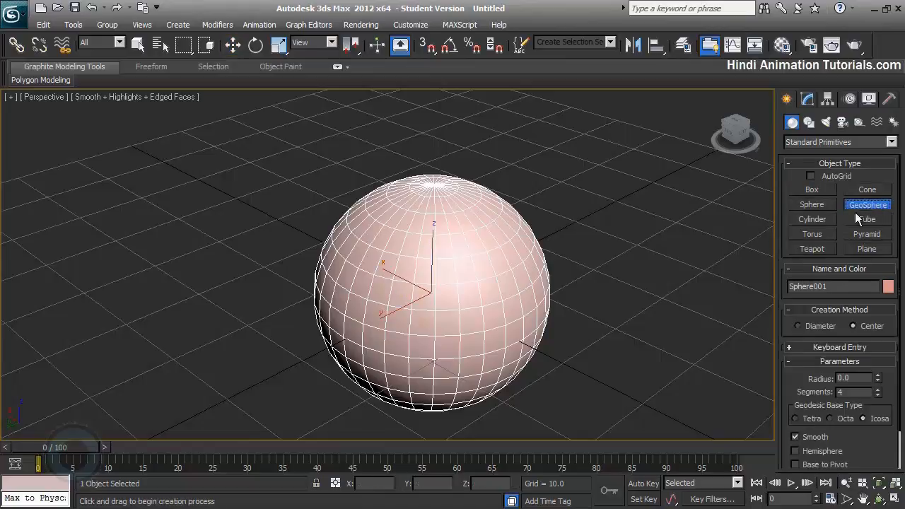
{"action": "middle_click_drag", "start_coordinate": [256, 285], "coordinate": [396, 233]}
{"action": "left_click_drag", "start_coordinate": [277, 321], "coordinate": [327, 363]}
{"action": "middle_click_drag", "start_coordinate": [206, 281], "coordinate": [249, 251], "text": "alt"}
{"action": "key", "text": "w"}
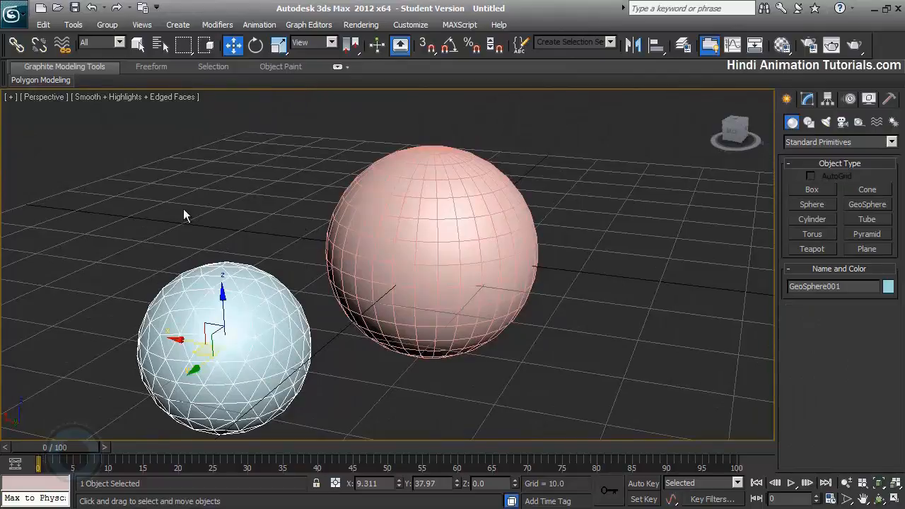
Step: Select both the standard sphere and the GeoSphere and delete them from the scene
{"action": "middle_click_drag", "start_coordinate": [183, 208], "coordinate": [197, 196]}
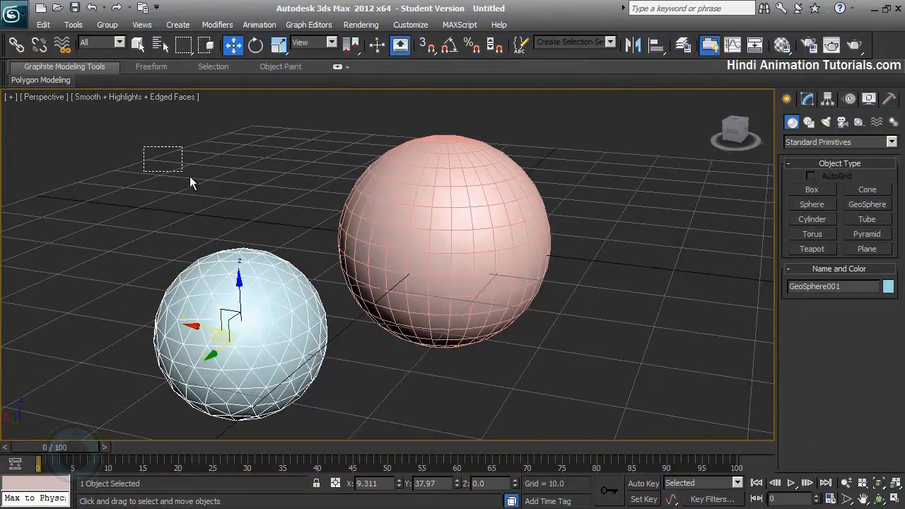
{"action": "left_click_drag", "start_coordinate": [189, 182], "coordinate": [522, 383]}
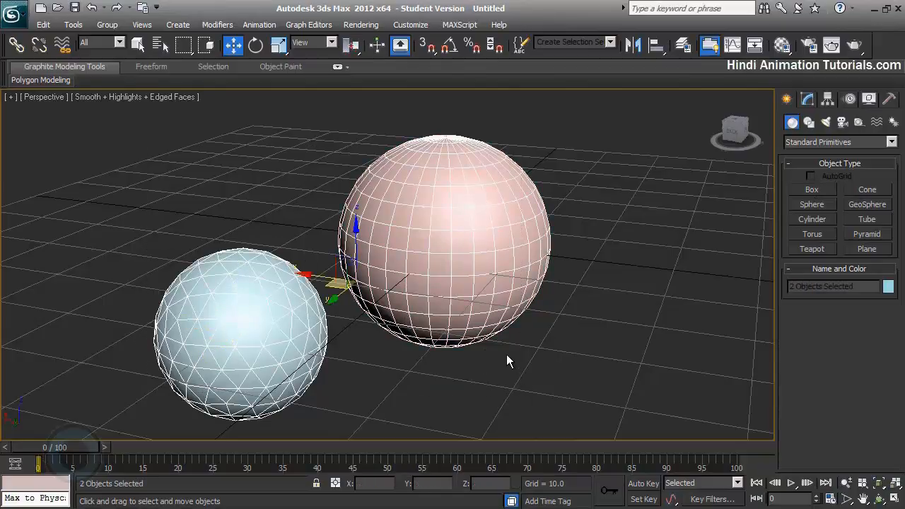
{"action": "key", "text": "Delete"}
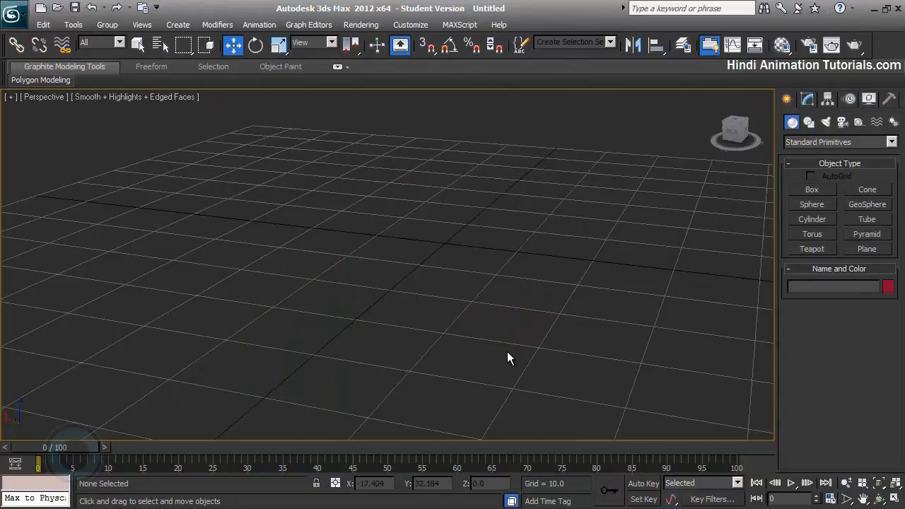
Step: Create a box about 19.8 long, 20 wide and 17.8 high at the centre of the grid, with one segment per side
{"action": "left_click", "coordinate": [808, 191]}
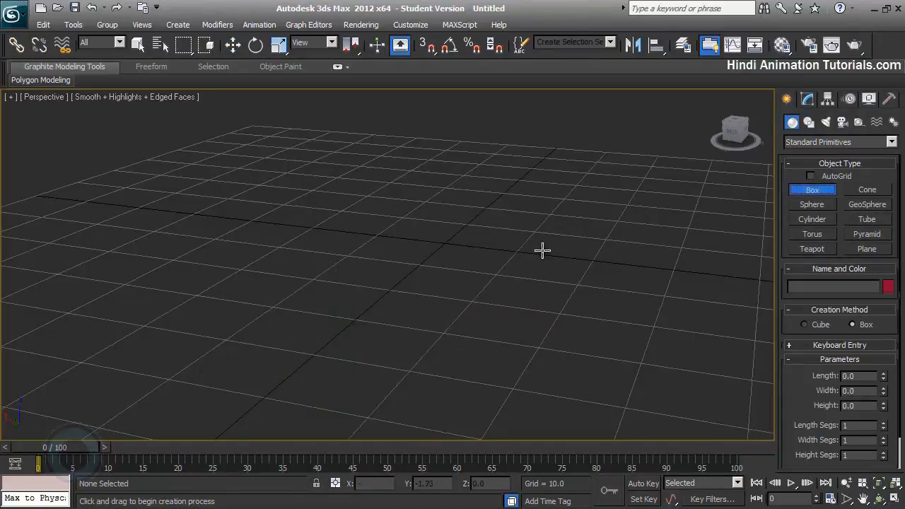
{"action": "middle_click_drag", "start_coordinate": [542, 250], "coordinate": [449, 194], "text": "alt"}
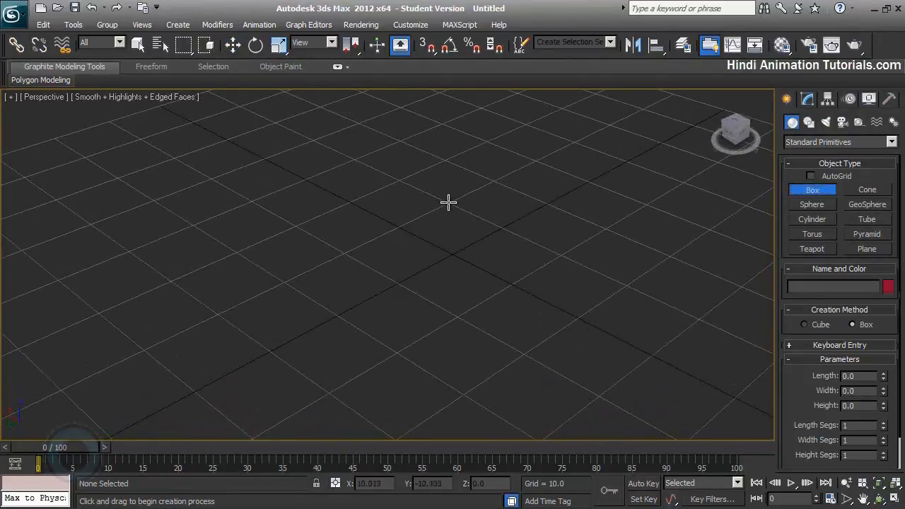
{"action": "left_click_drag", "start_coordinate": [449, 202], "coordinate": [457, 316]}
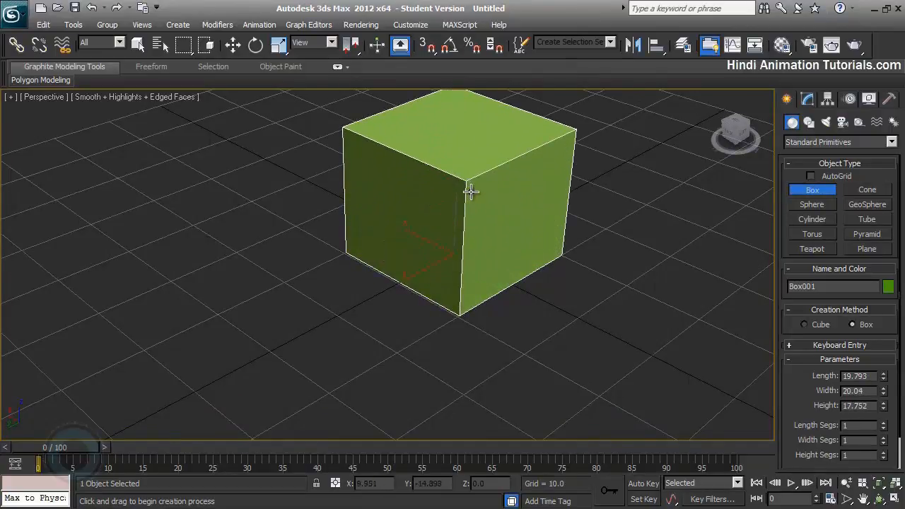
{"action": "left_click", "coordinate": [471, 191]}
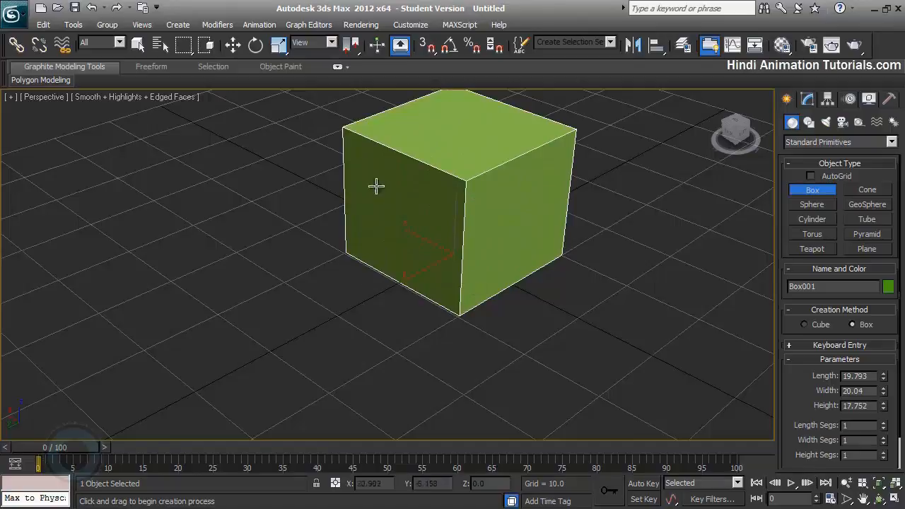
{"action": "right_click", "coordinate": [480, 264]}
{"action": "middle_click_drag", "start_coordinate": [495, 253], "coordinate": [490, 281]}
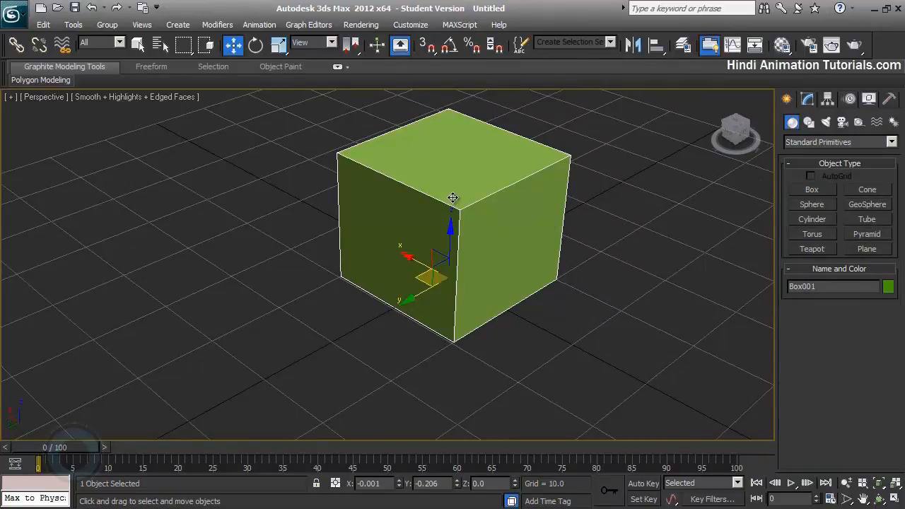
Step: Apply a TurboSmooth modifier to the box
{"action": "left_click", "coordinate": [810, 100]}
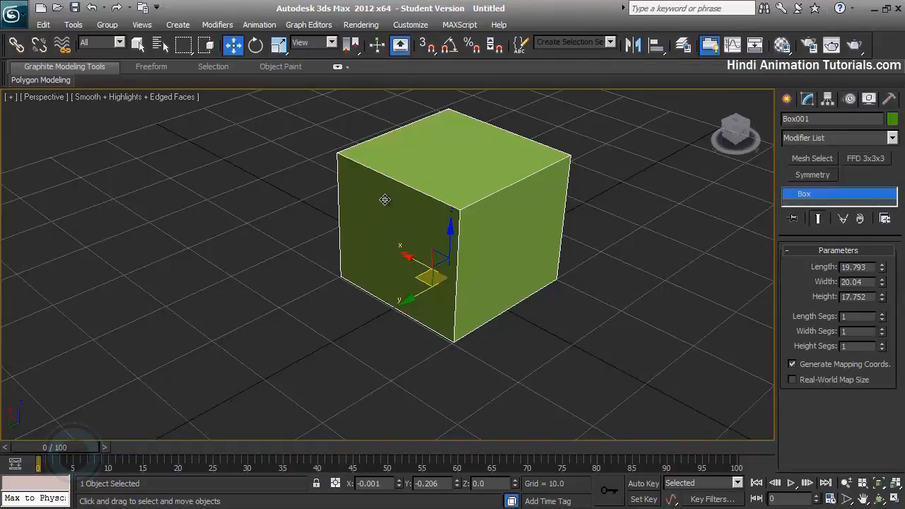
{"action": "middle_click_drag", "start_coordinate": [386, 196], "coordinate": [388, 208]}
{"action": "middle_click_drag", "start_coordinate": [518, 187], "coordinate": [509, 231]}
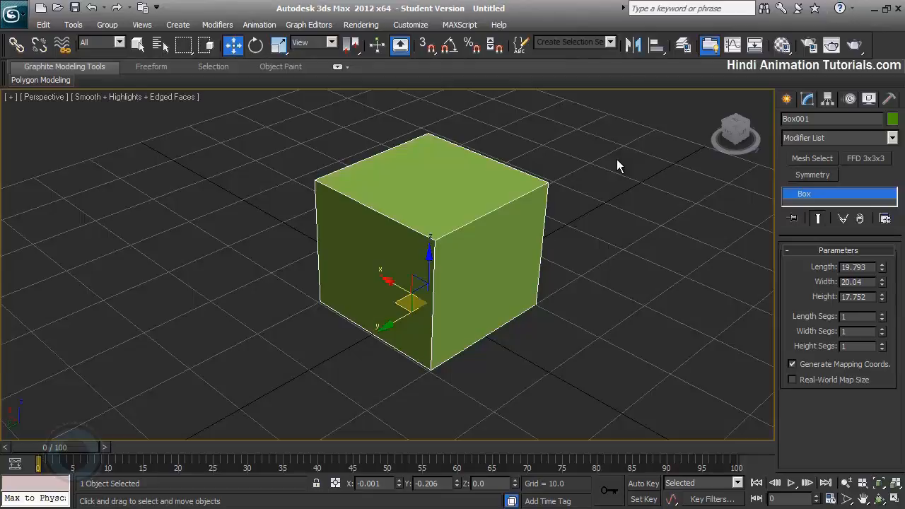
{"action": "left_click", "coordinate": [880, 139]}
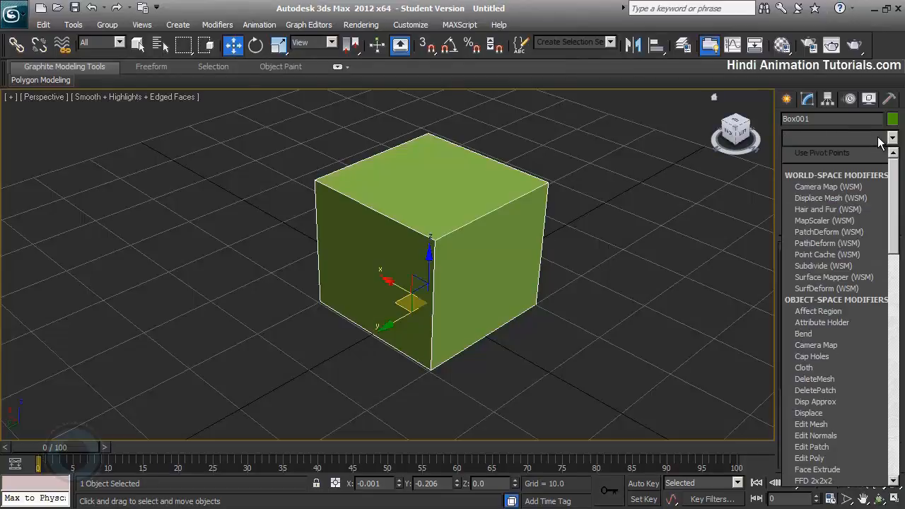
{"action": "key", "text": "t"}
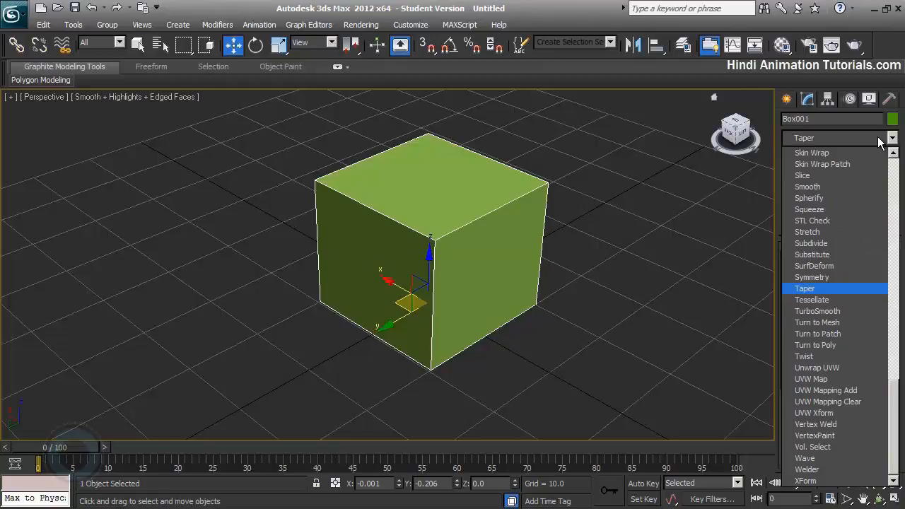
{"action": "left_click", "coordinate": [844, 311]}
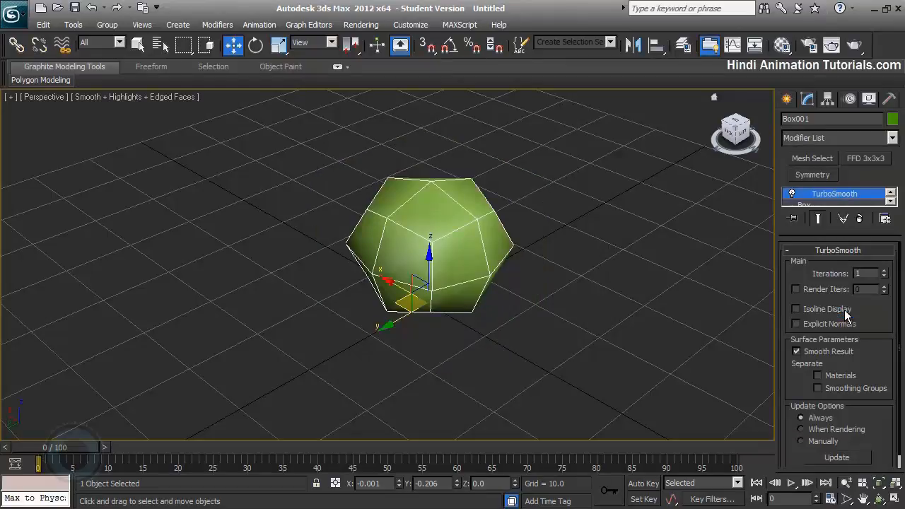
Step: Raise the TurboSmooth iterations on the box to 5
{"action": "middle_click_drag", "start_coordinate": [393, 224], "coordinate": [575, 242], "text": "alt"}
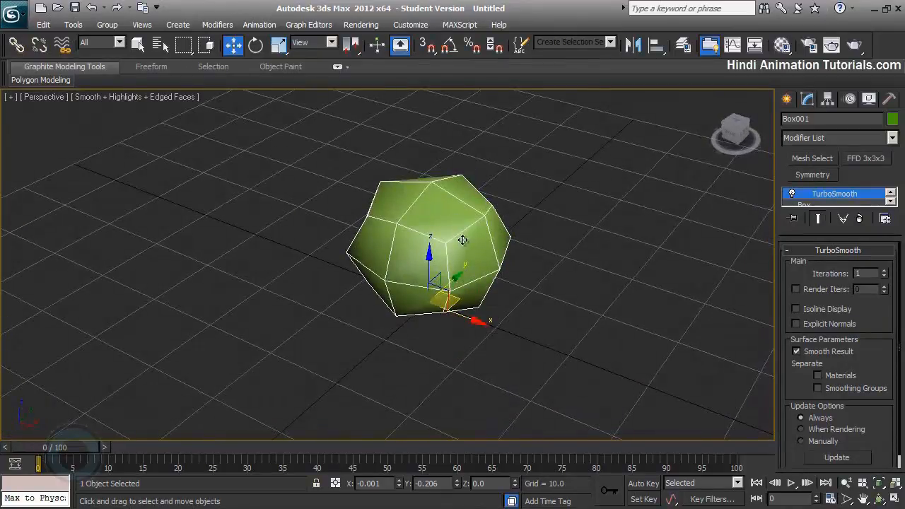
{"action": "middle_click_drag", "start_coordinate": [470, 226], "coordinate": [342, 181], "text": "alt"}
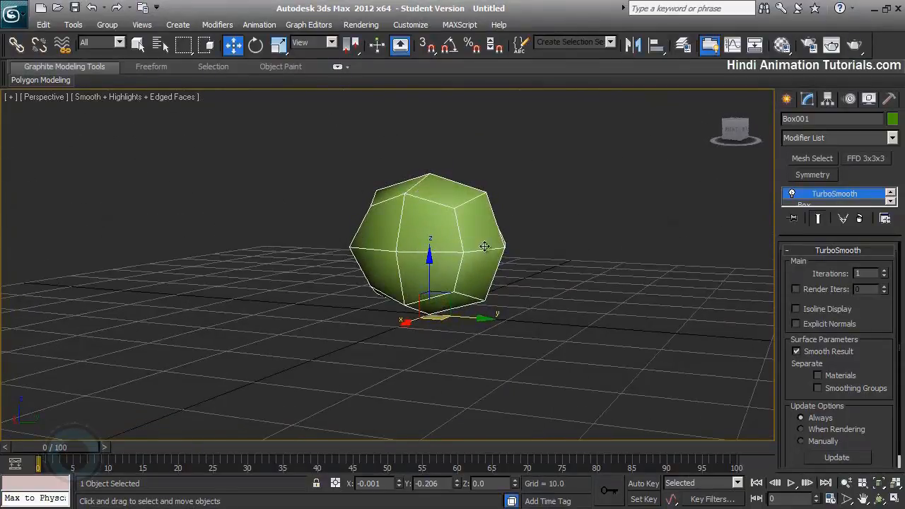
{"action": "middle_click_drag", "start_coordinate": [484, 246], "coordinate": [480, 290], "text": "alt"}
{"action": "left_click", "coordinate": [884, 271]}
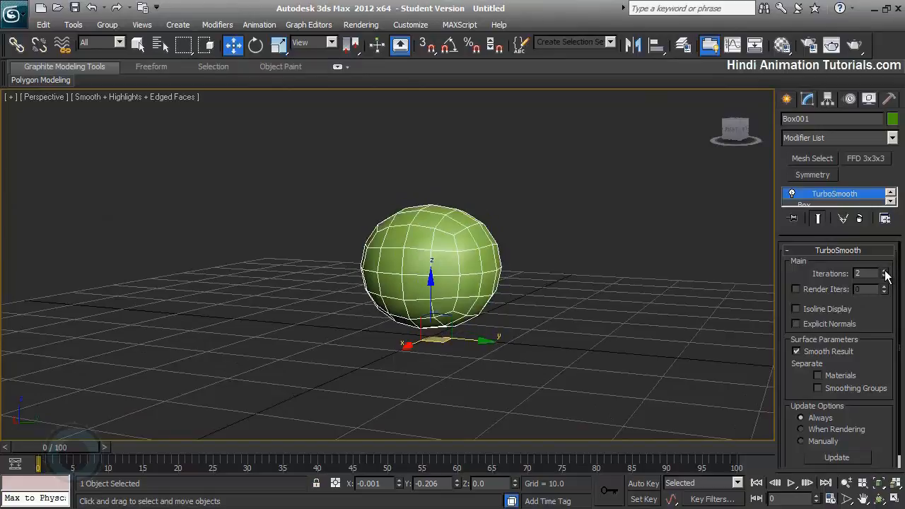
{"action": "left_click", "coordinate": [883, 271]}
{"action": "left_click", "coordinate": [884, 271]}
{"action": "left_click", "coordinate": [884, 271]}
{"action": "middle_click_drag", "start_coordinate": [489, 269], "coordinate": [587, 270], "text": "alt"}
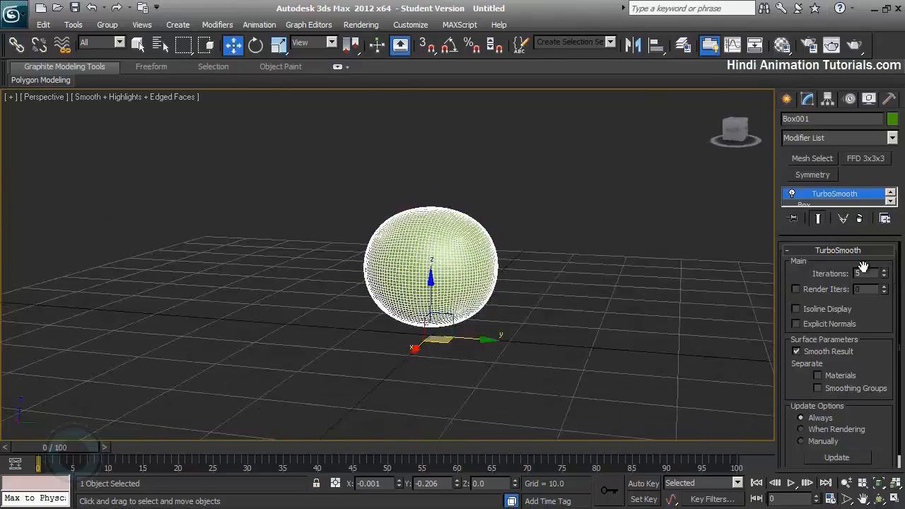
Step: Reduce the TurboSmooth iterations on the box back to 1
{"action": "left_click", "coordinate": [884, 277]}
{"action": "left_click", "coordinate": [884, 276]}
{"action": "left_click", "coordinate": [884, 276]}
{"action": "left_click", "coordinate": [884, 277]}
{"action": "middle_click_drag", "start_coordinate": [482, 273], "coordinate": [522, 279], "text": "alt"}
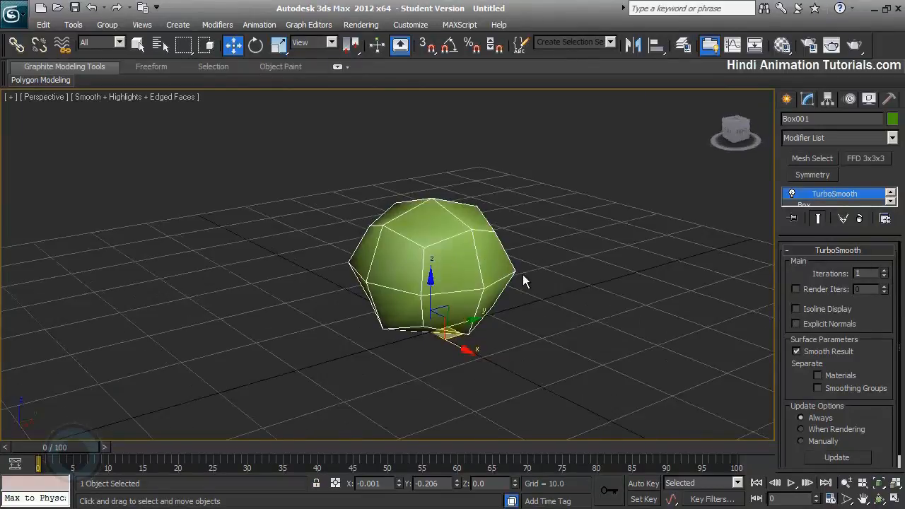
Step: Collapse the modifier stack to TurboSmooth so the smoothing is baked into the box's mesh
{"action": "scroll", "coordinate": [432, 283], "scroll_direction": "up", "scroll_amount": 5}
{"action": "middle_click_drag", "start_coordinate": [428, 297], "coordinate": [533, 297], "text": "alt"}
{"action": "scroll", "coordinate": [547, 297], "scroll_direction": "down", "scroll_amount": 3}
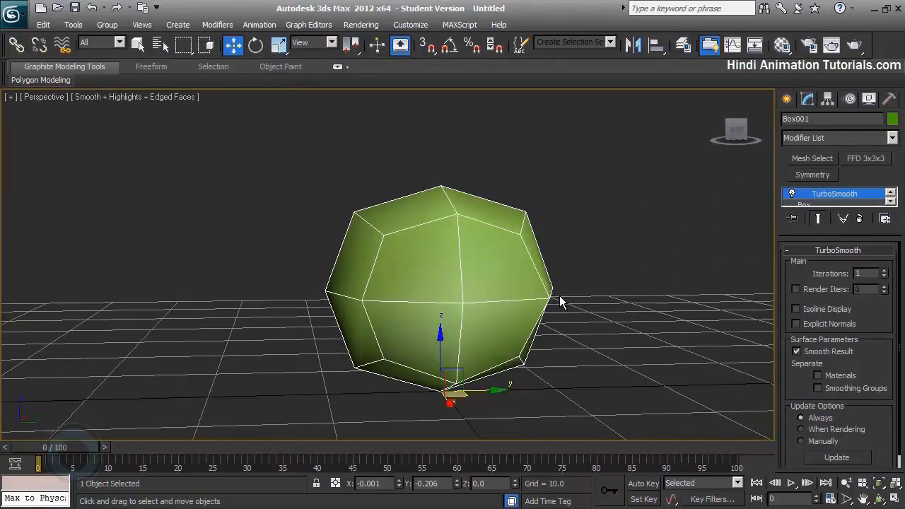
{"action": "right_click", "coordinate": [856, 196]}
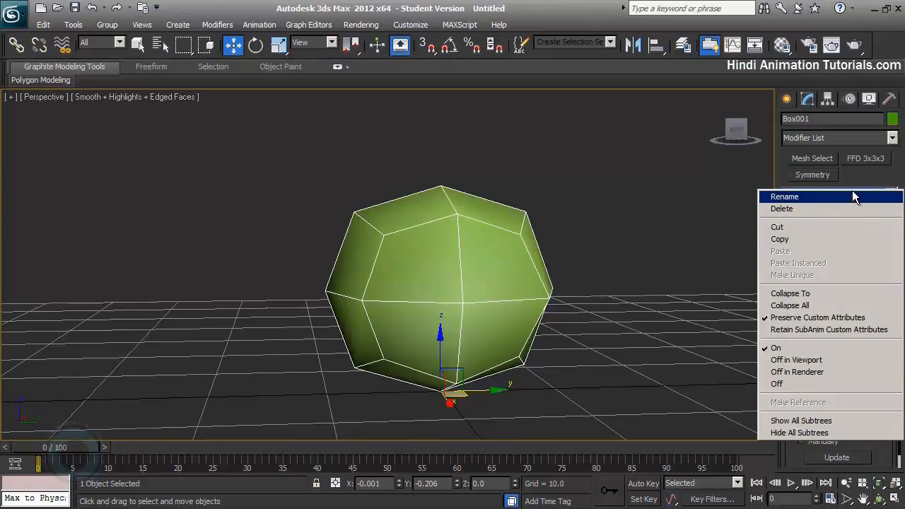
{"action": "left_click", "coordinate": [887, 176]}
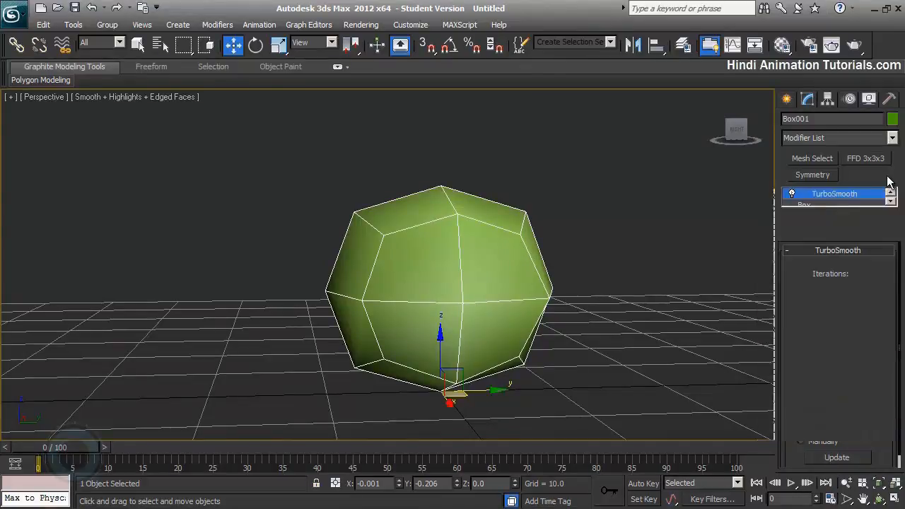
{"action": "right_click", "coordinate": [852, 197]}
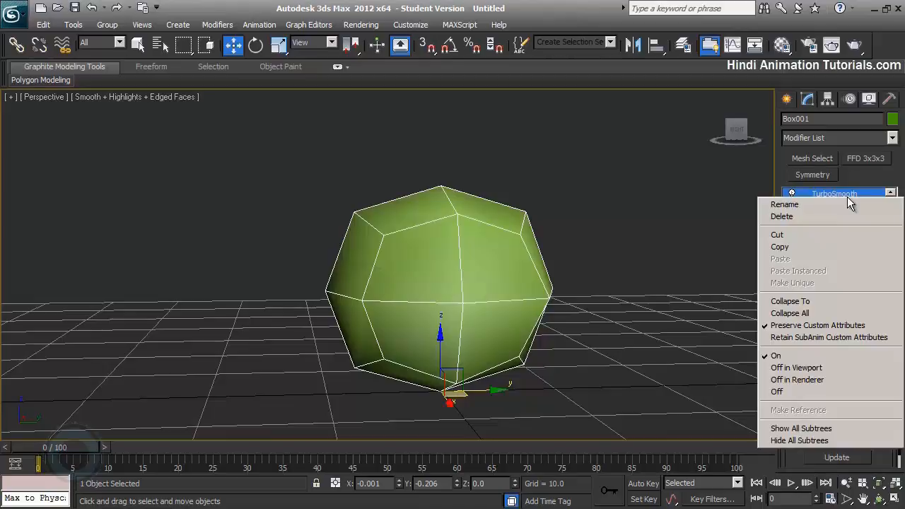
{"action": "left_click", "coordinate": [825, 301]}
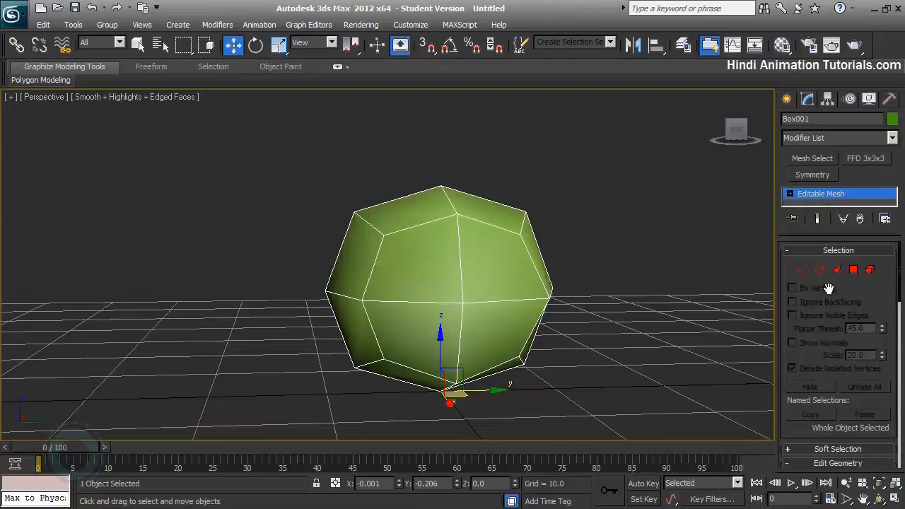
Step: Convert the collapsed mesh to an Editable Poly
{"action": "right_click", "coordinate": [860, 203]}
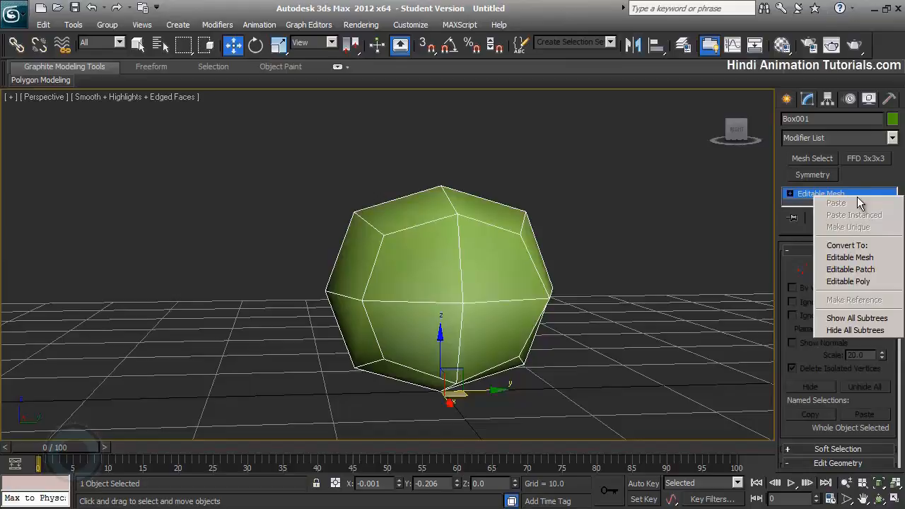
{"action": "left_click", "coordinate": [861, 282]}
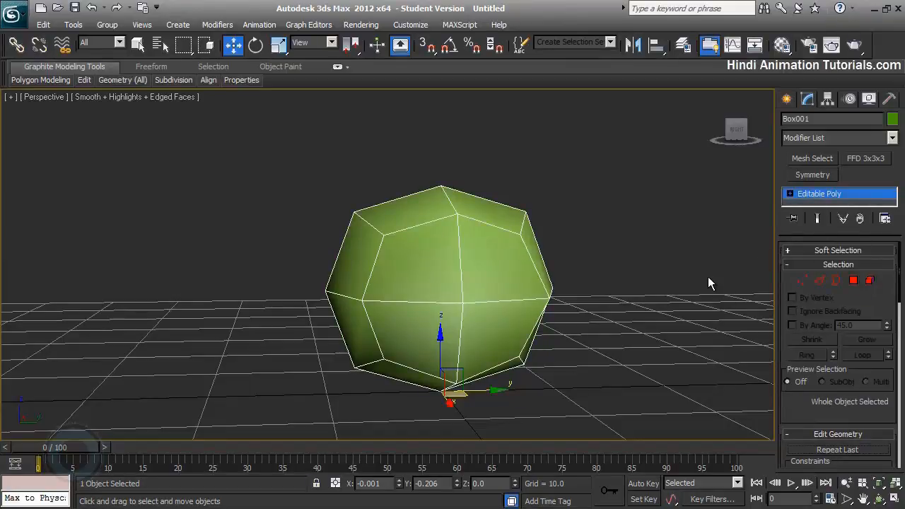
{"action": "middle_click_drag", "start_coordinate": [504, 309], "coordinate": [494, 306]}
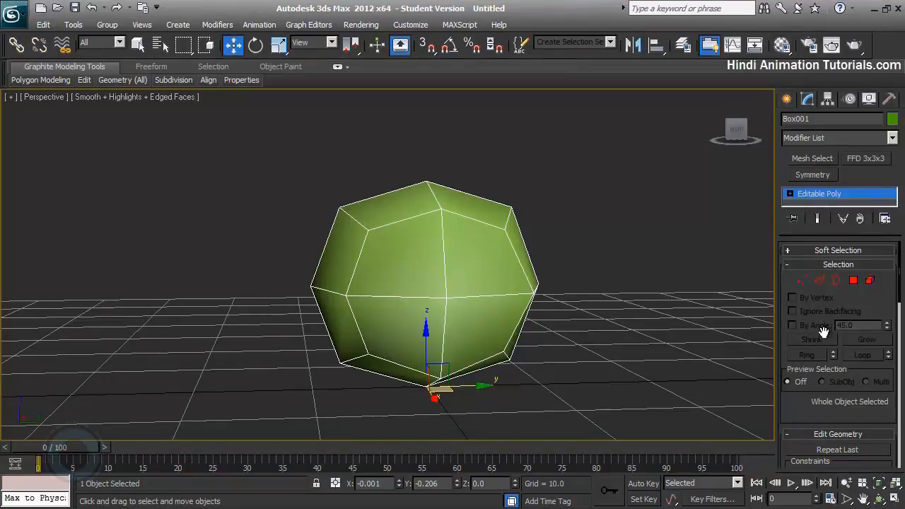
Step: At Edge level, select an upper horizontal edge on the ball's side and extend the selection to its whole edge ring
{"action": "left_click", "coordinate": [815, 280]}
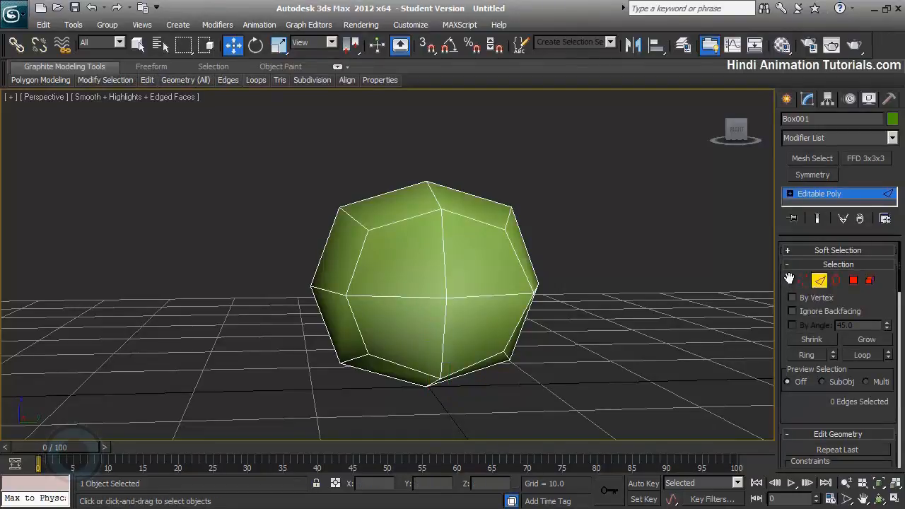
{"action": "scroll", "coordinate": [793, 277], "scroll_direction": "down", "scroll_amount": 1}
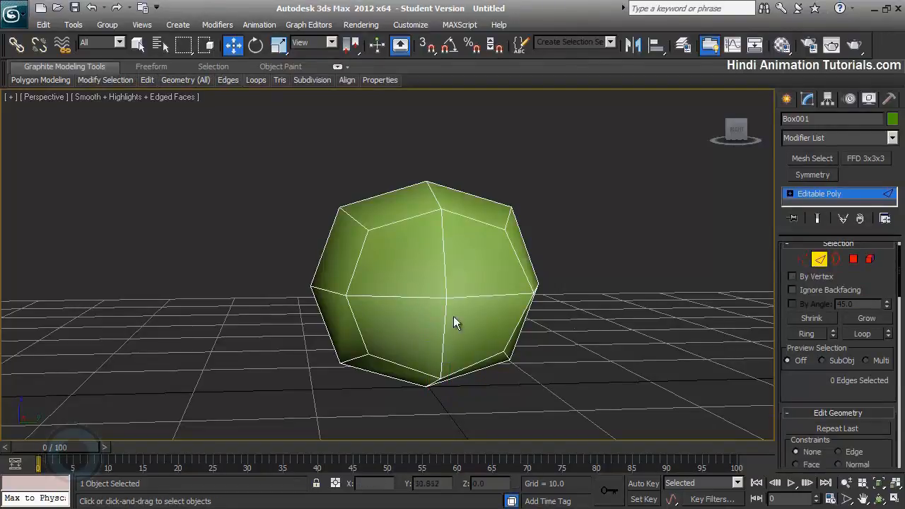
{"action": "middle_click_drag", "start_coordinate": [411, 258], "coordinate": [430, 282]}
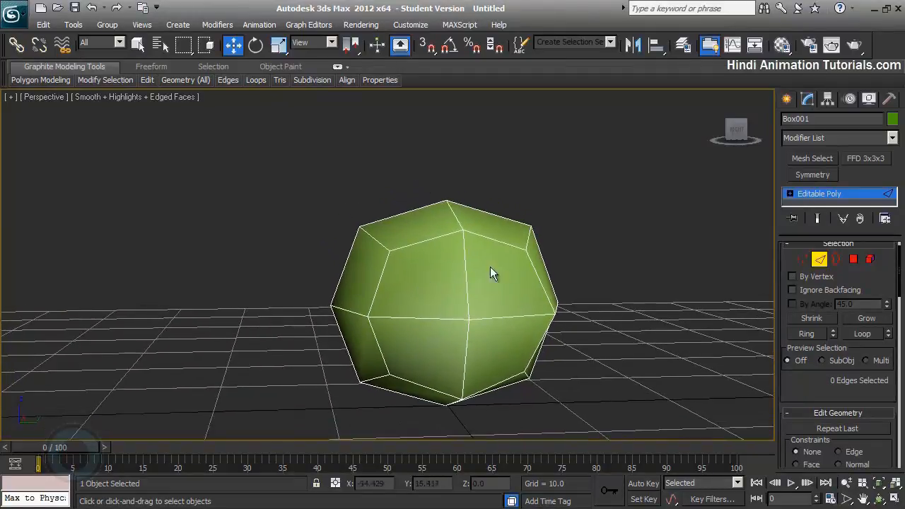
{"action": "left_click", "coordinate": [416, 243]}
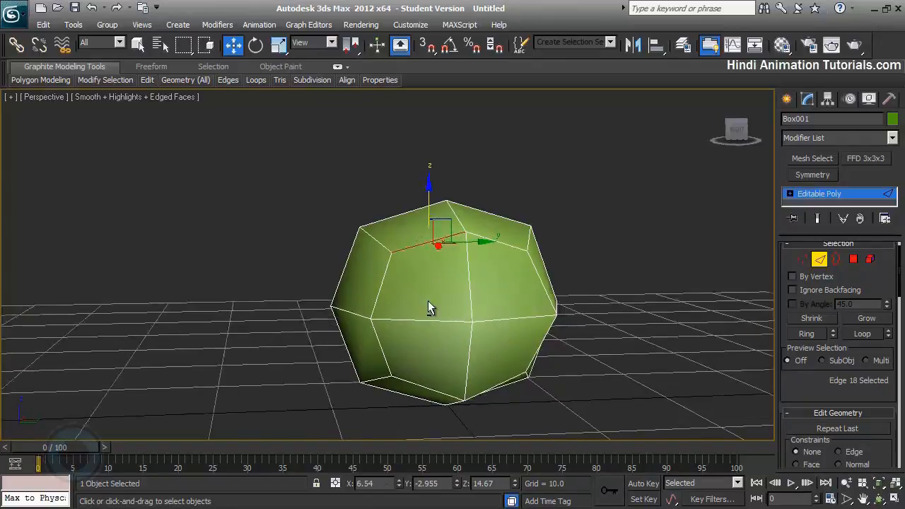
{"action": "middle_click_drag", "start_coordinate": [428, 307], "coordinate": [339, 354], "text": "alt"}
{"action": "middle_click_drag", "start_coordinate": [597, 379], "coordinate": [495, 315], "text": "alt"}
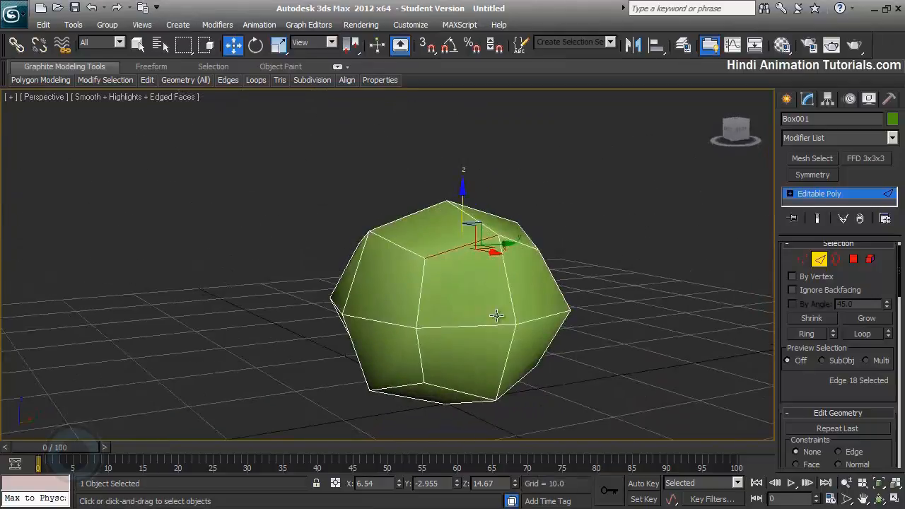
{"action": "left_click", "coordinate": [807, 334]}
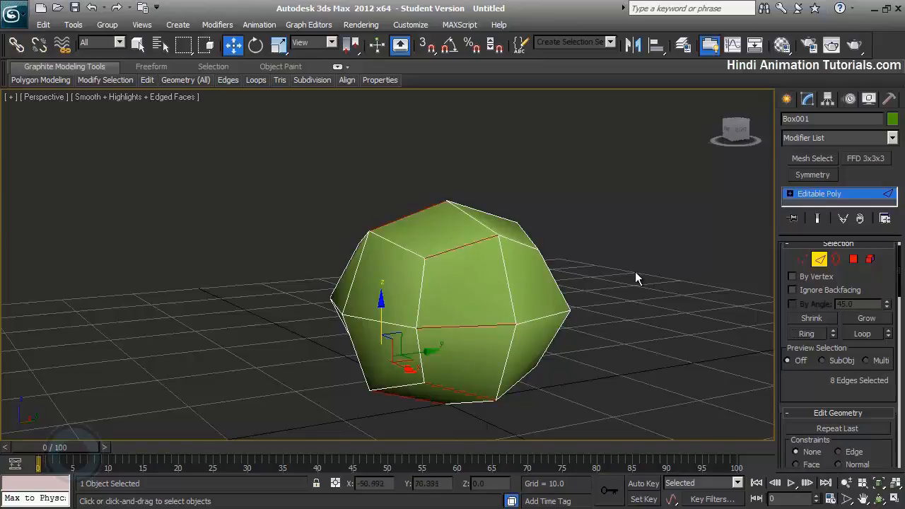
Step: Connect the selected edge ring to add a new vertical edge loop around one half of the ball
{"action": "left_click", "coordinate": [472, 245]}
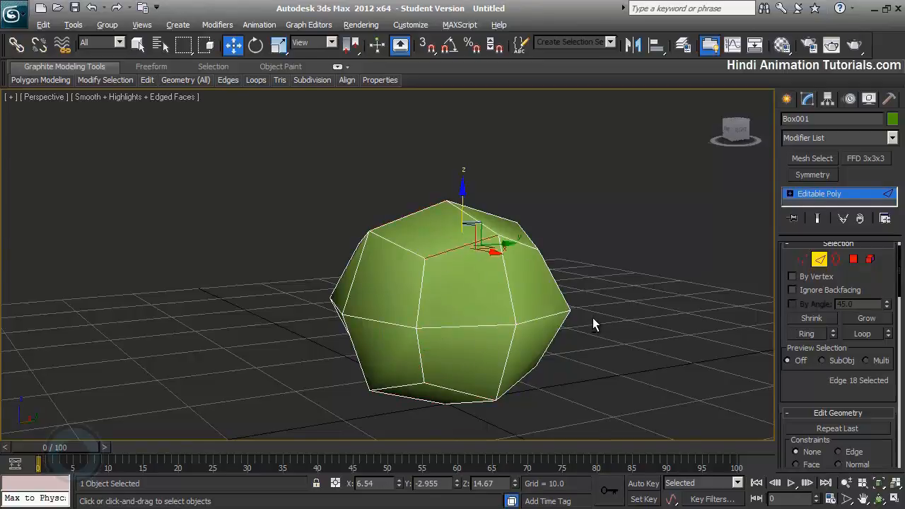
{"action": "key", "text": "ctrl+z"}
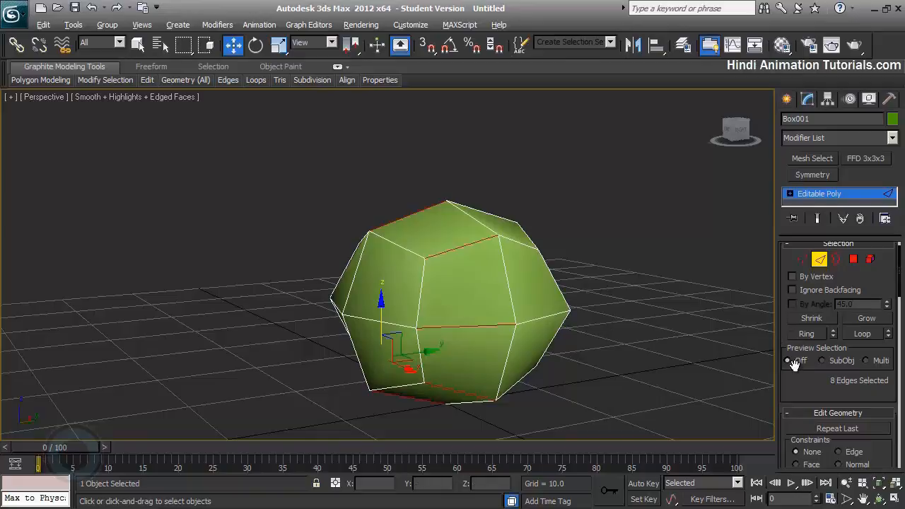
{"action": "scroll", "coordinate": [888, 359], "scroll_direction": "down", "scroll_amount": 5}
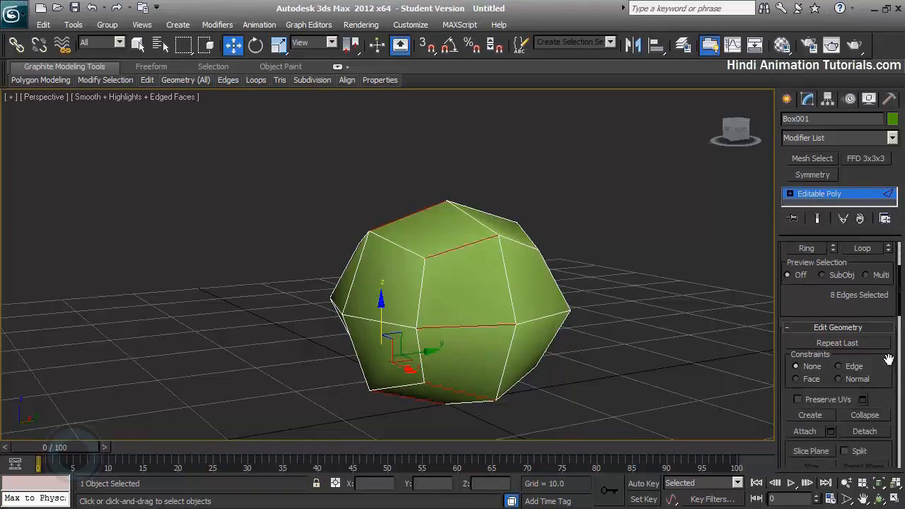
{"action": "scroll", "coordinate": [888, 359], "scroll_direction": "down", "scroll_amount": 7}
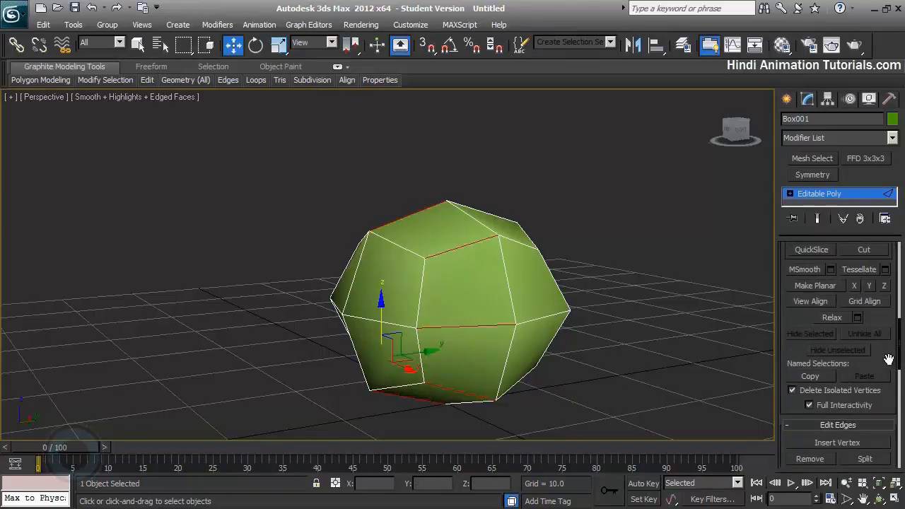
{"action": "scroll", "coordinate": [888, 359], "scroll_direction": "down", "scroll_amount": 1}
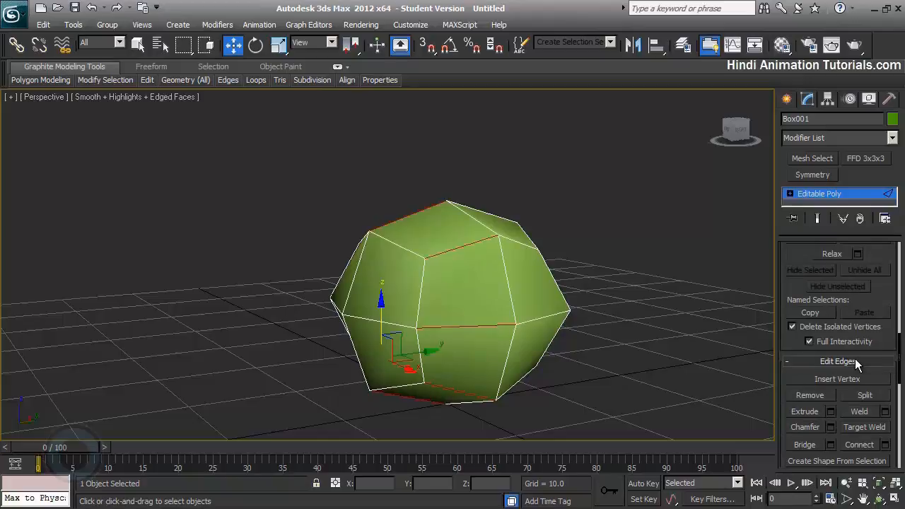
{"action": "scroll", "coordinate": [854, 359], "scroll_direction": "down", "scroll_amount": 2}
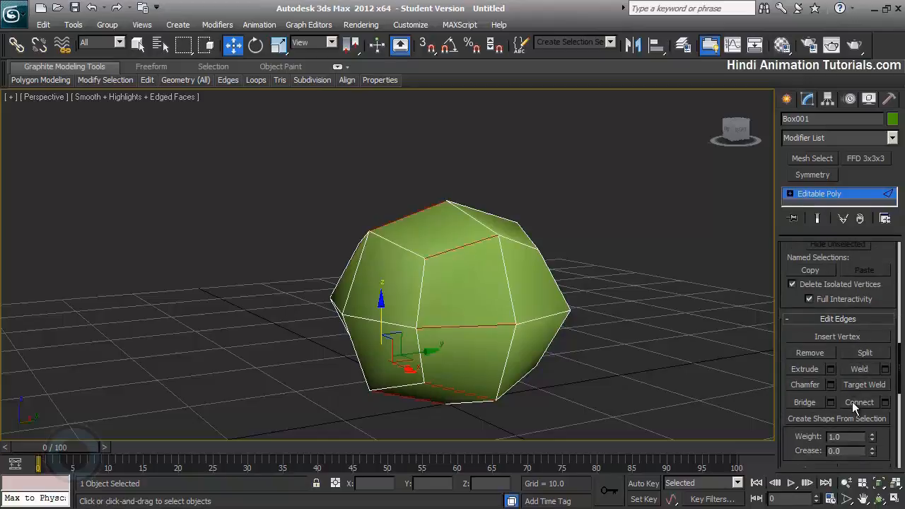
{"action": "left_click", "coordinate": [852, 402]}
{"action": "middle_click_drag", "start_coordinate": [438, 368], "coordinate": [393, 327], "text": "alt"}
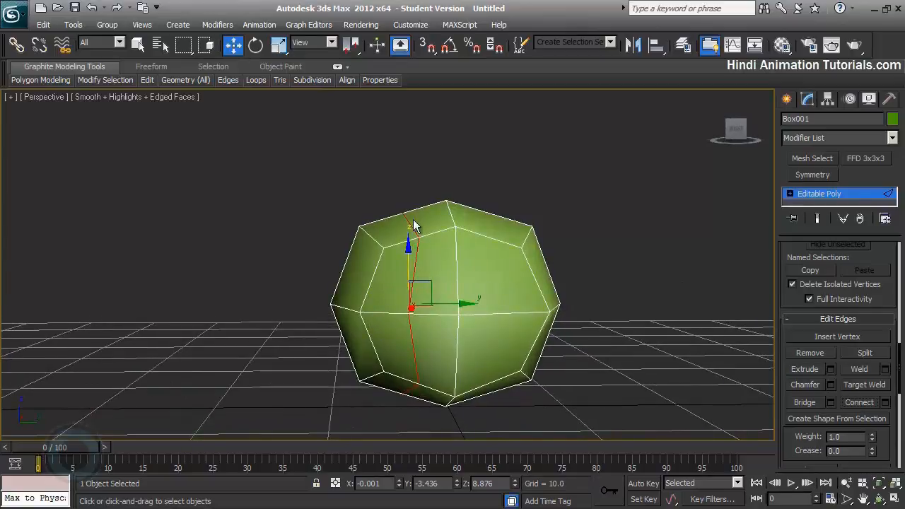
{"action": "middle_click_drag", "start_coordinate": [414, 225], "coordinate": [456, 267], "text": "alt"}
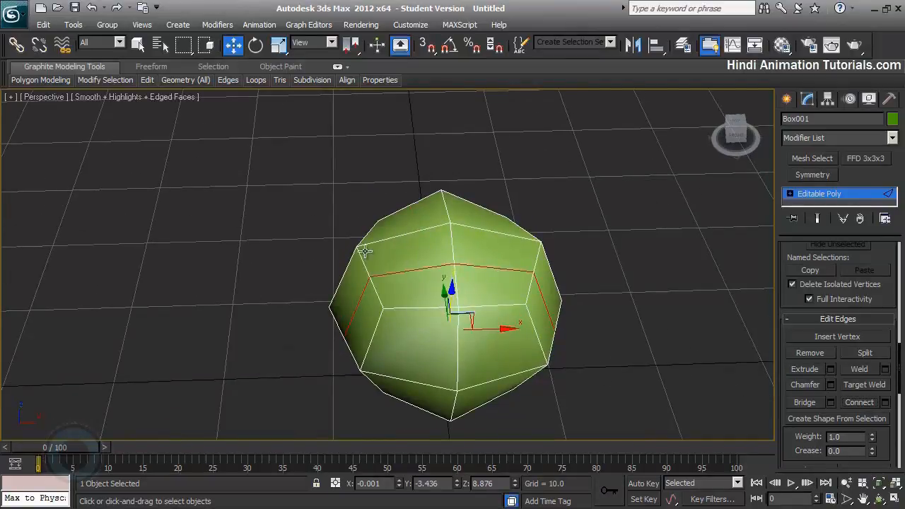
{"action": "middle_click_drag", "start_coordinate": [527, 346], "coordinate": [404, 294], "text": "alt"}
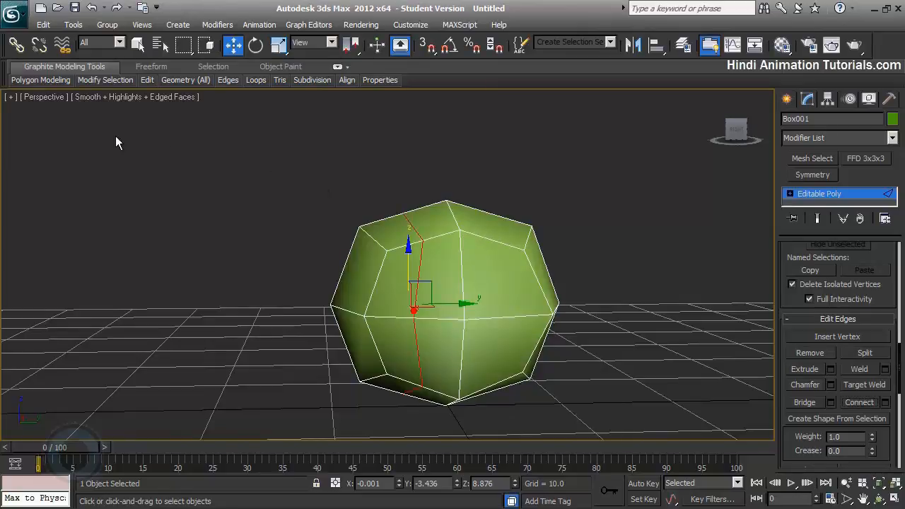
Step: Use Swift Loop to add a vertical edge loop on the ball's other half and horizontal loops above and below its middle
{"action": "mouse_move", "coordinate": [89, 82]}
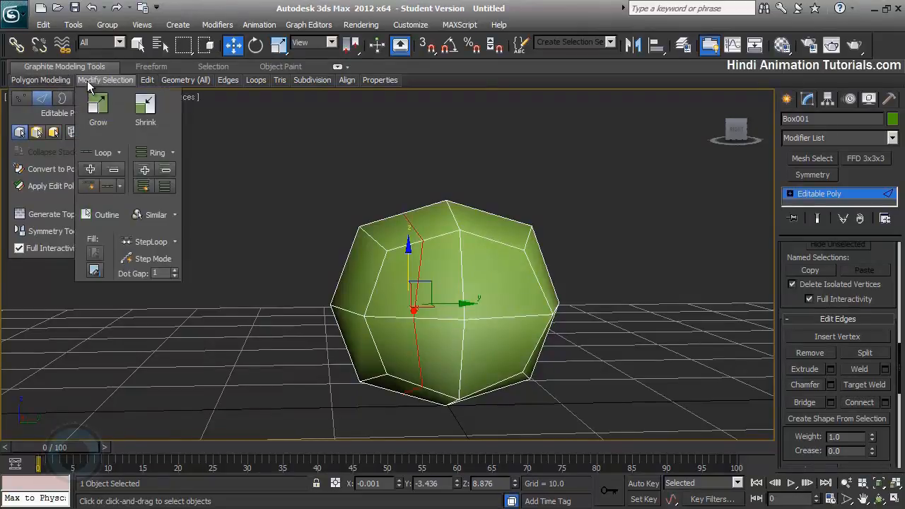
{"action": "mouse_move", "coordinate": [149, 82]}
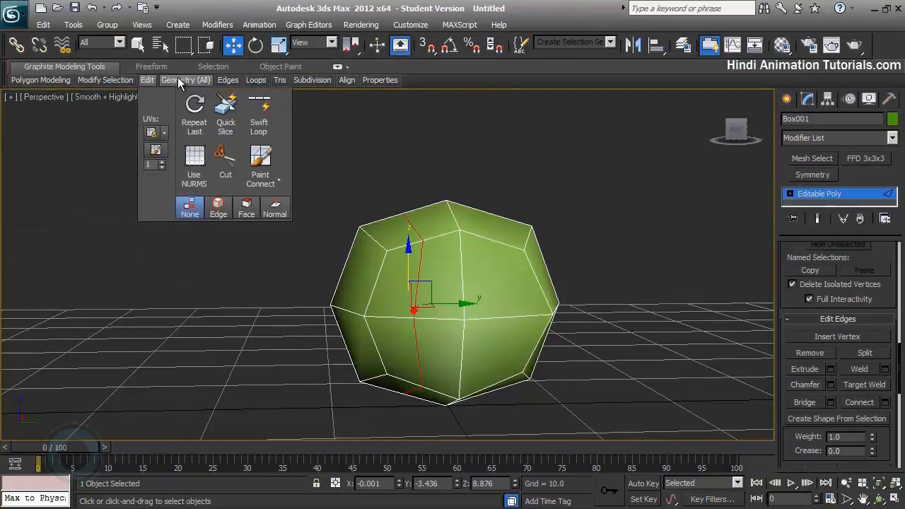
{"action": "mouse_move", "coordinate": [181, 79]}
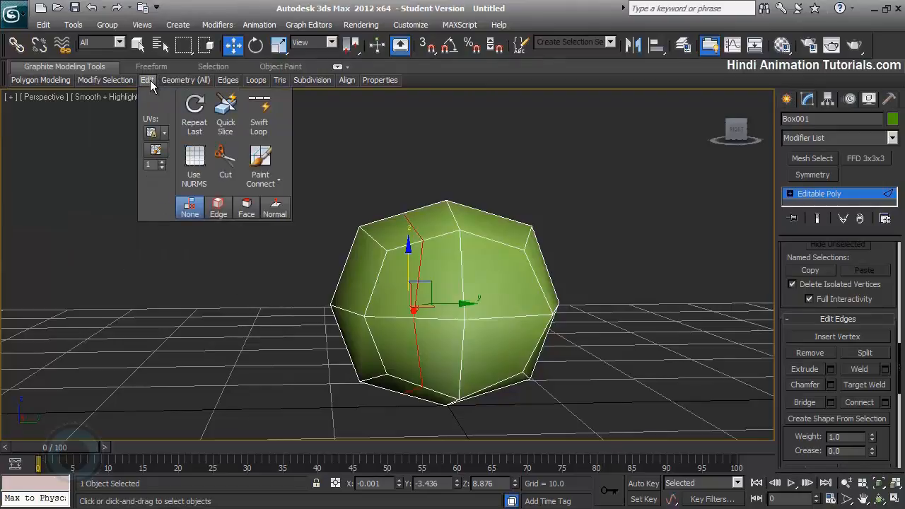
{"action": "left_click", "coordinate": [260, 113]}
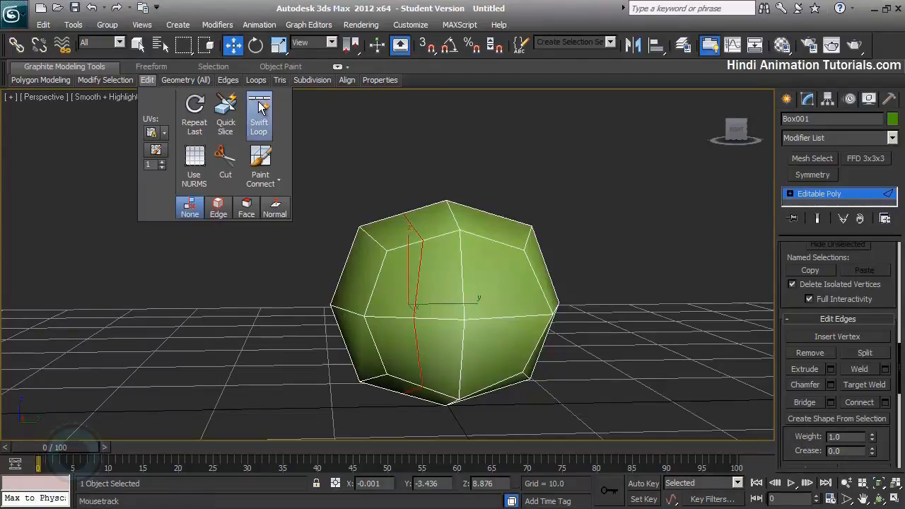
{"action": "left_click", "coordinate": [516, 313]}
{"action": "left_click", "coordinate": [496, 285]}
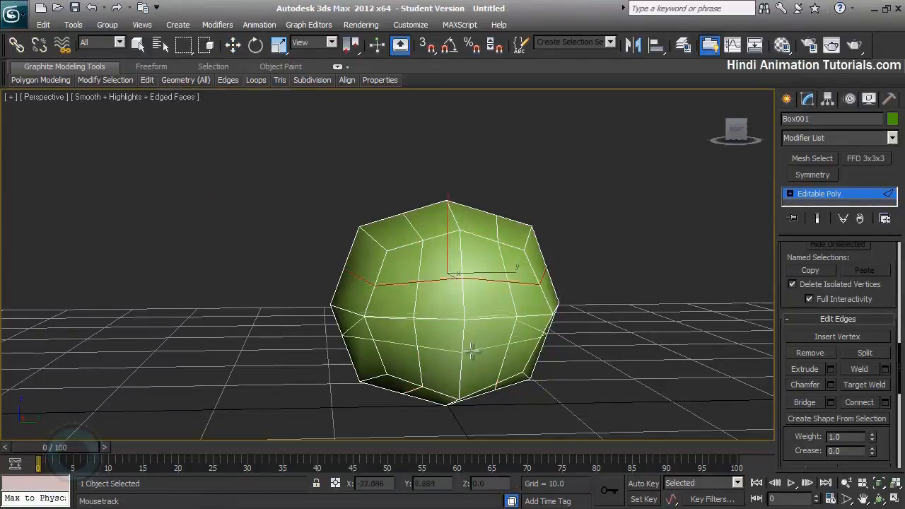
{"action": "left_click", "coordinate": [471, 353]}
{"action": "key", "text": "w"}
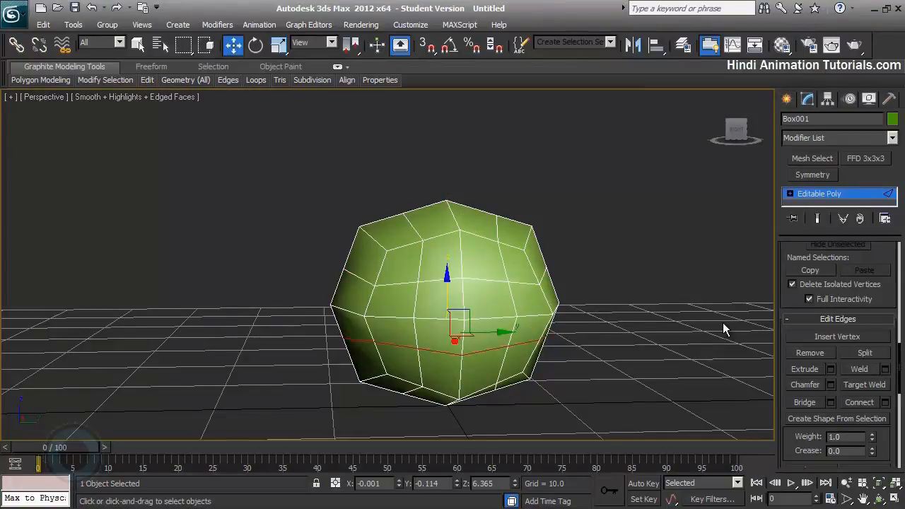
Step: Use Cut to draw a closed irregular outline of edges across the faces on the ball's front side
{"action": "scroll", "coordinate": [871, 306], "scroll_direction": "down", "scroll_amount": 5}
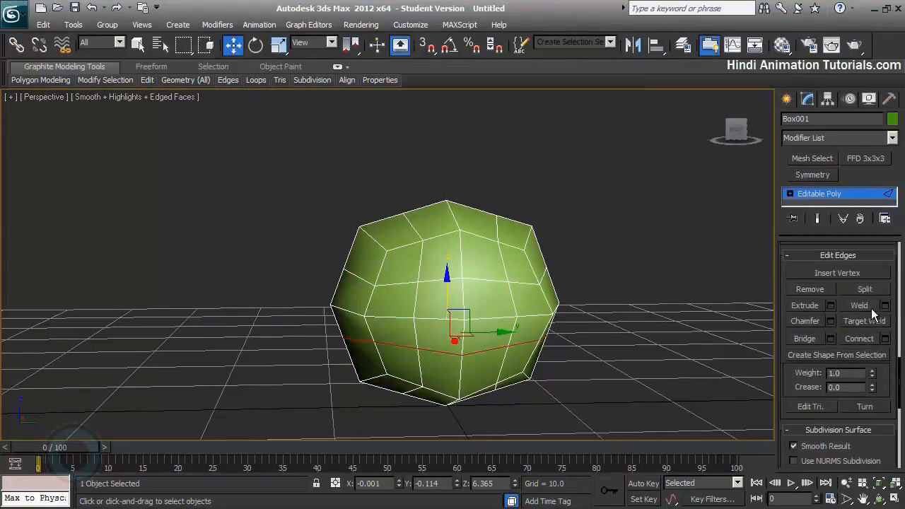
{"action": "scroll", "coordinate": [871, 307], "scroll_direction": "up", "scroll_amount": 10}
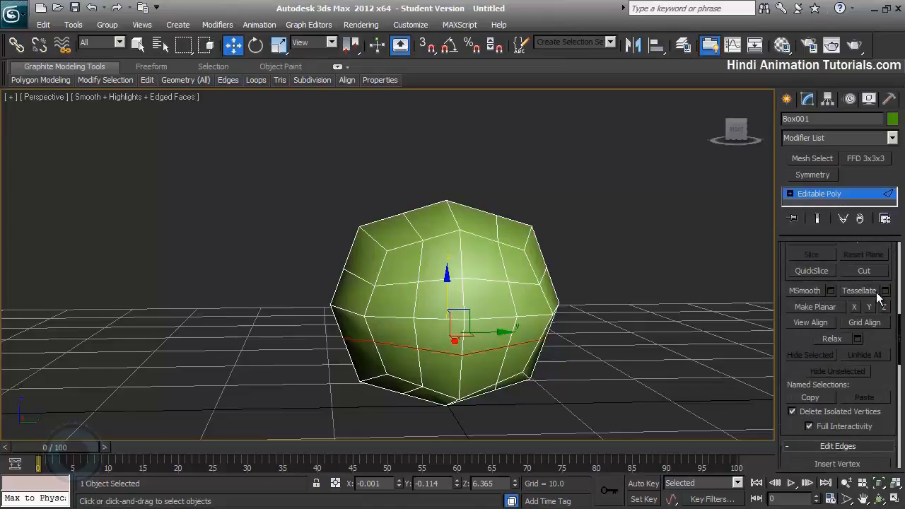
{"action": "scroll", "coordinate": [873, 300], "scroll_direction": "up", "scroll_amount": 3}
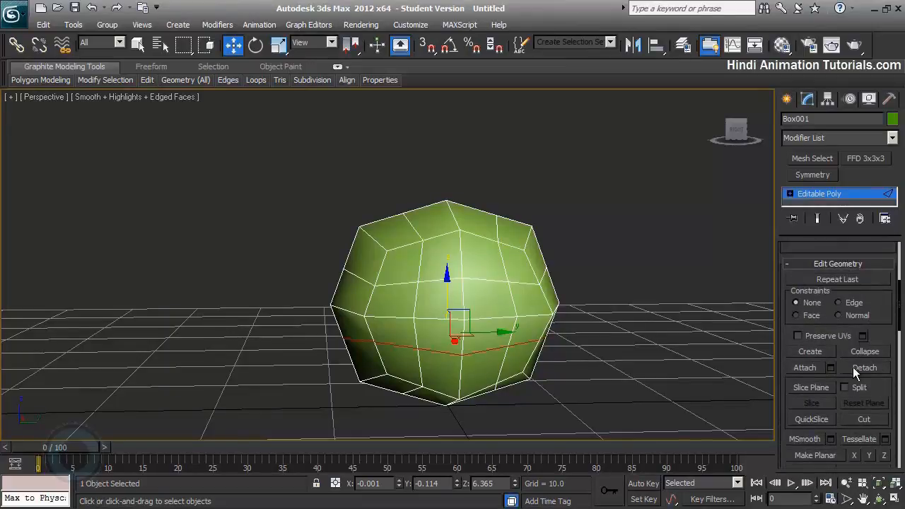
{"action": "scroll", "coordinate": [860, 381], "scroll_direction": "down", "scroll_amount": 1}
{"action": "left_click", "coordinate": [866, 398]}
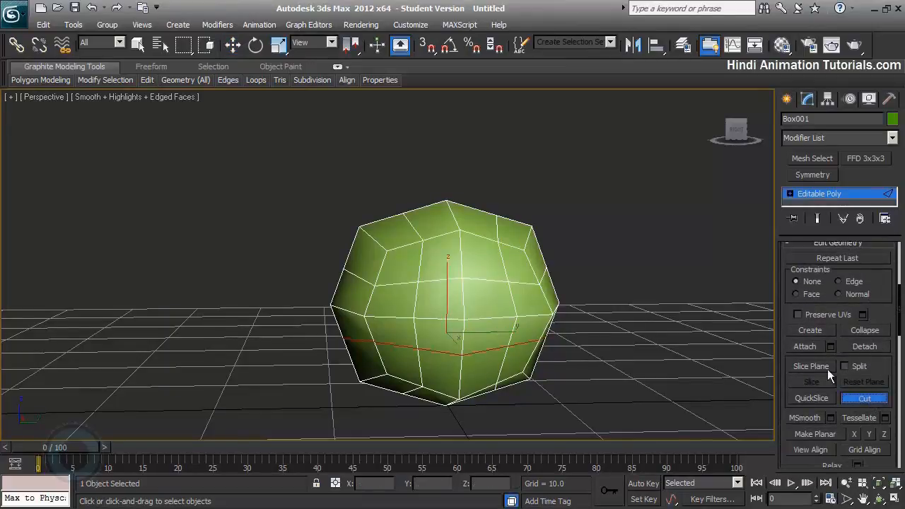
{"action": "left_click", "coordinate": [399, 295]}
{"action": "left_click", "coordinate": [403, 270]}
{"action": "left_click", "coordinate": [490, 264]}
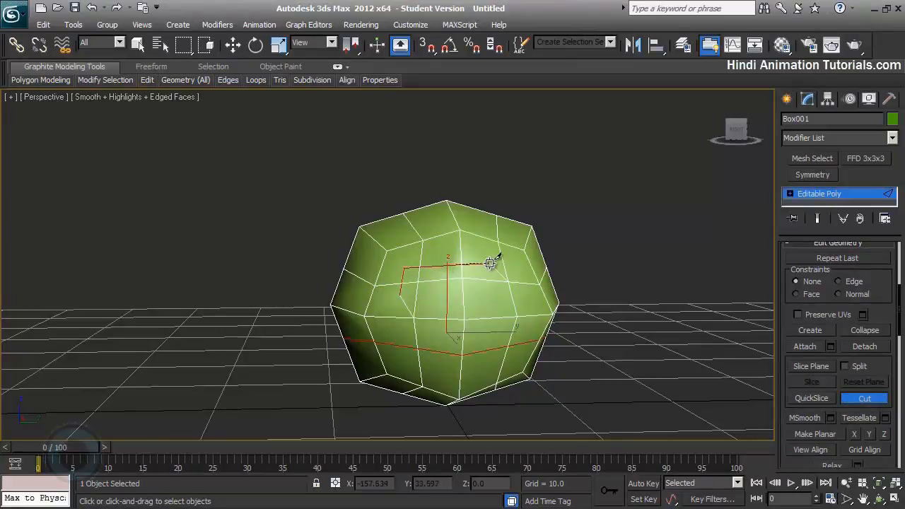
{"action": "left_click", "coordinate": [510, 276]}
{"action": "left_click", "coordinate": [487, 306]}
{"action": "left_click", "coordinate": [495, 359]}
{"action": "left_click", "coordinate": [416, 360]}
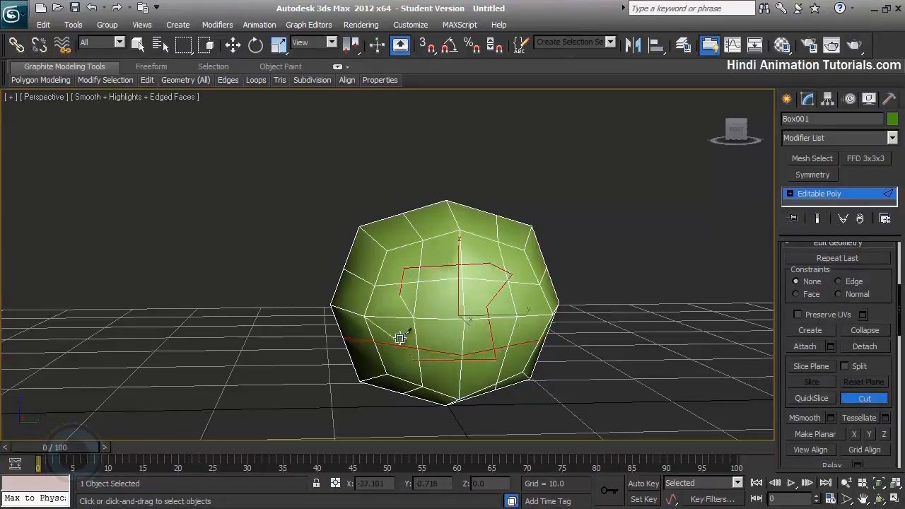
{"action": "left_click", "coordinate": [401, 326]}
{"action": "left_click", "coordinate": [401, 295]}
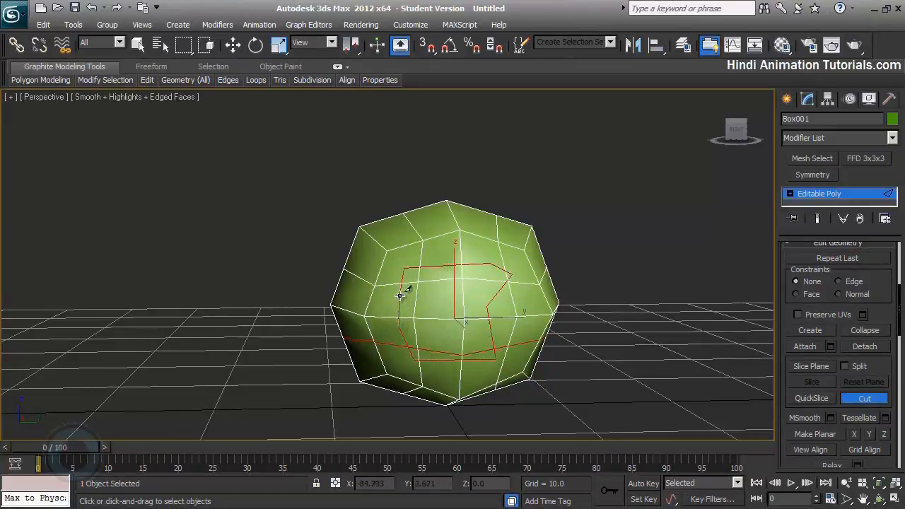
{"action": "right_click", "coordinate": [327, 344]}
Step: Cut an open zigzag edge path over the ball's upper faces, from a side vertex through existing edges to the far upper corner
{"action": "middle_click_drag", "start_coordinate": [406, 322], "coordinate": [430, 319]}
{"action": "scroll", "coordinate": [433, 282], "scroll_direction": "up", "scroll_amount": 3}
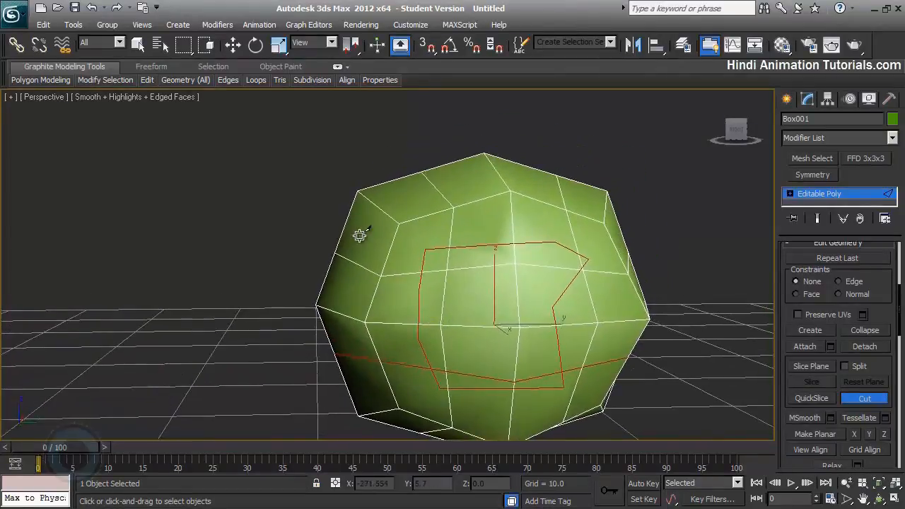
{"action": "middle_click_drag", "start_coordinate": [360, 234], "coordinate": [378, 246], "text": "alt"}
{"action": "middle_click_drag", "start_coordinate": [446, 244], "coordinate": [396, 253]}
{"action": "scroll", "coordinate": [365, 260], "scroll_direction": "up", "scroll_amount": 2}
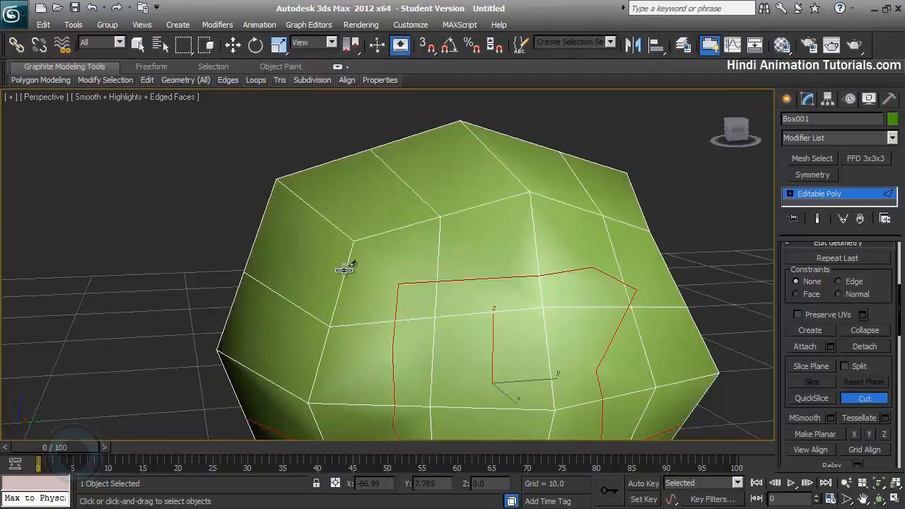
{"action": "middle_click_drag", "start_coordinate": [376, 271], "coordinate": [521, 294], "text": "alt"}
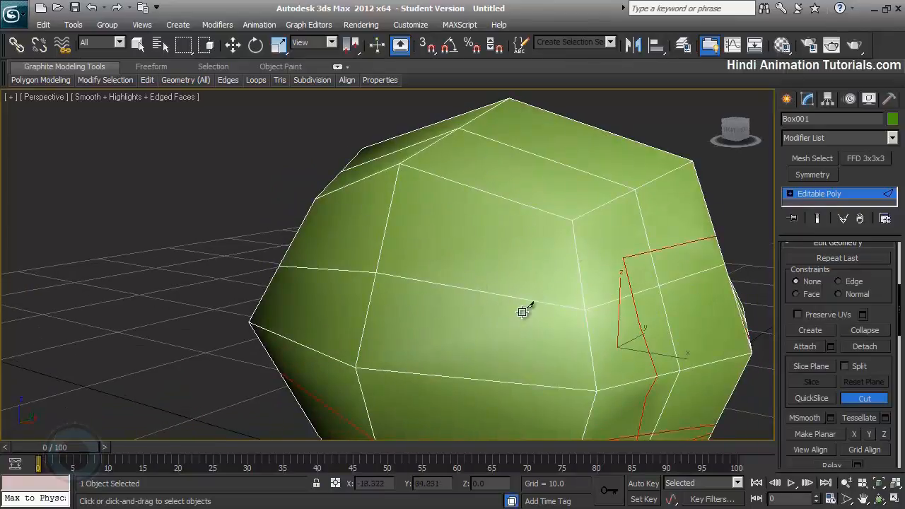
{"action": "middle_click_drag", "start_coordinate": [594, 292], "coordinate": [338, 335], "text": "alt"}
{"action": "left_click", "coordinate": [261, 328]}
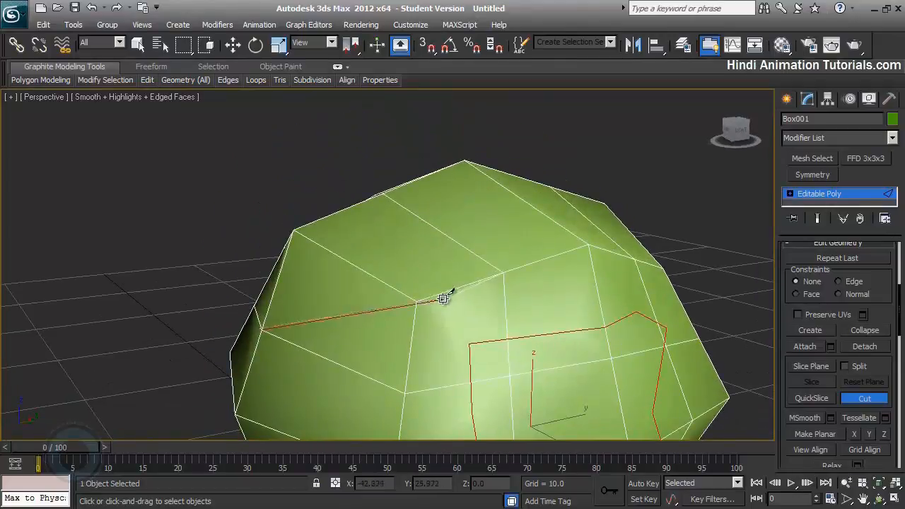
{"action": "left_click", "coordinate": [416, 301]}
{"action": "left_click", "coordinate": [441, 231]}
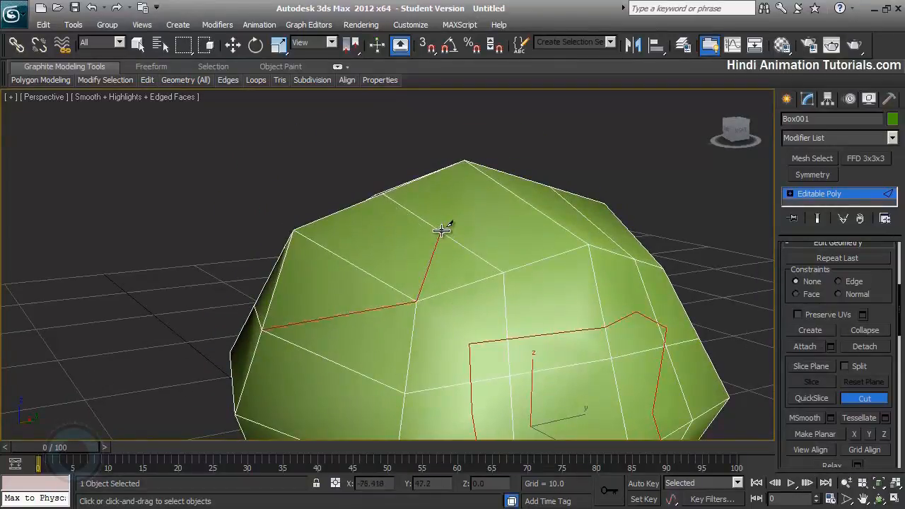
{"action": "left_click", "coordinate": [515, 191]}
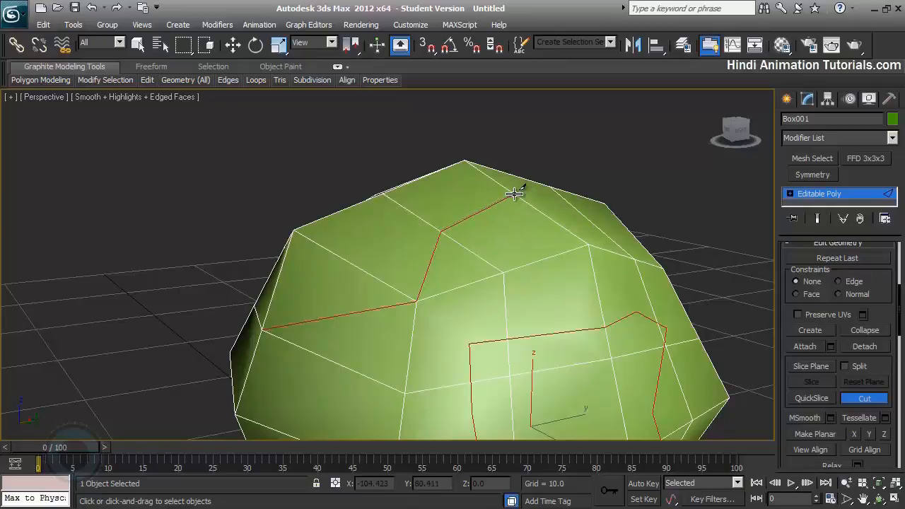
{"action": "left_click", "coordinate": [584, 212]}
{"action": "left_click", "coordinate": [605, 204]}
{"action": "right_click", "coordinate": [605, 204]}
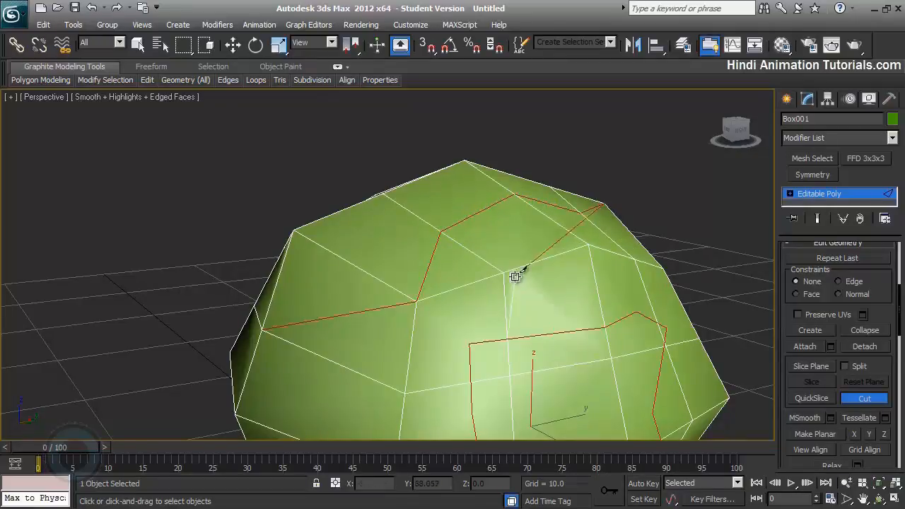
{"action": "scroll", "coordinate": [427, 294], "scroll_direction": "down", "scroll_amount": 4}
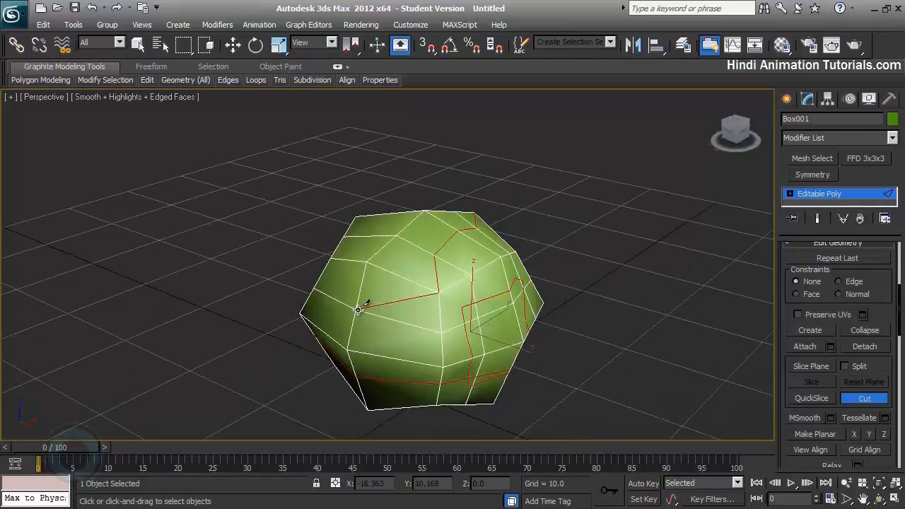
{"action": "middle_click_drag", "start_coordinate": [460, 274], "coordinate": [400, 346], "text": "alt"}
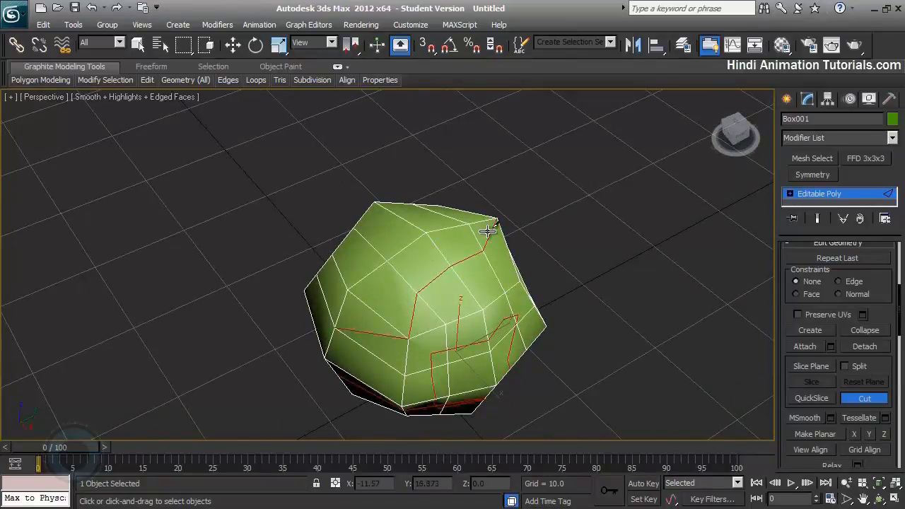
{"action": "middle_click_drag", "start_coordinate": [488, 345], "coordinate": [455, 318], "text": "alt"}
{"action": "key", "text": "w"}
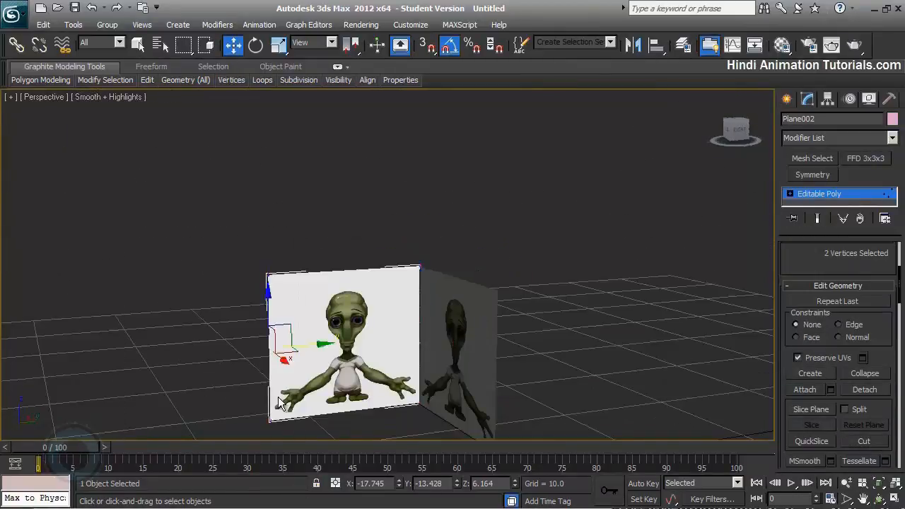
Step: Move the reference plane's left vertices outward and its right vertices inward so the plane frames only the alien's side view
{"action": "left_click_drag", "start_coordinate": [313, 347], "coordinate": [241, 366]}
{"action": "left_click_drag", "start_coordinate": [387, 242], "coordinate": [517, 452]}
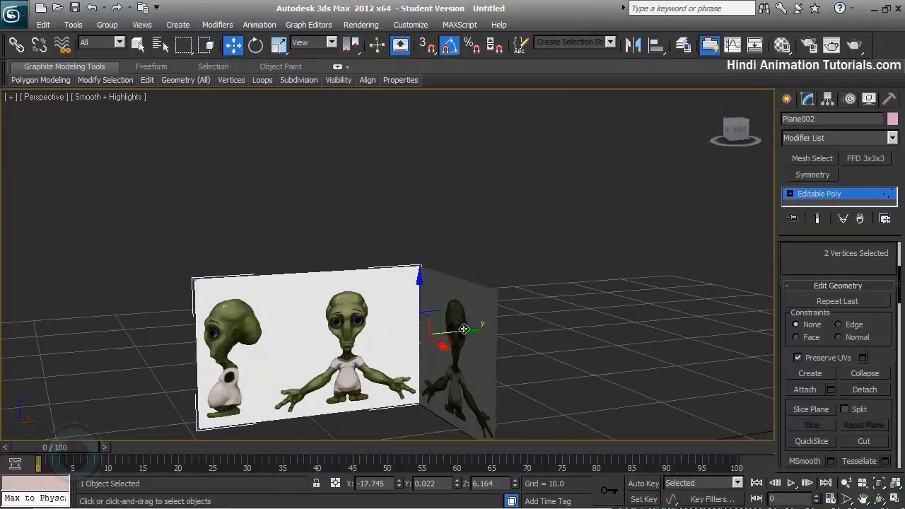
{"action": "left_click_drag", "start_coordinate": [463, 330], "coordinate": [315, 336]}
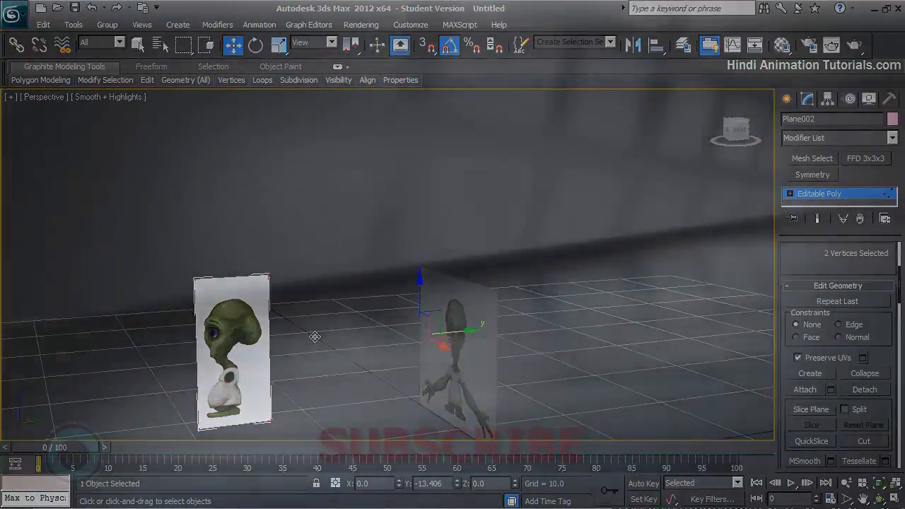